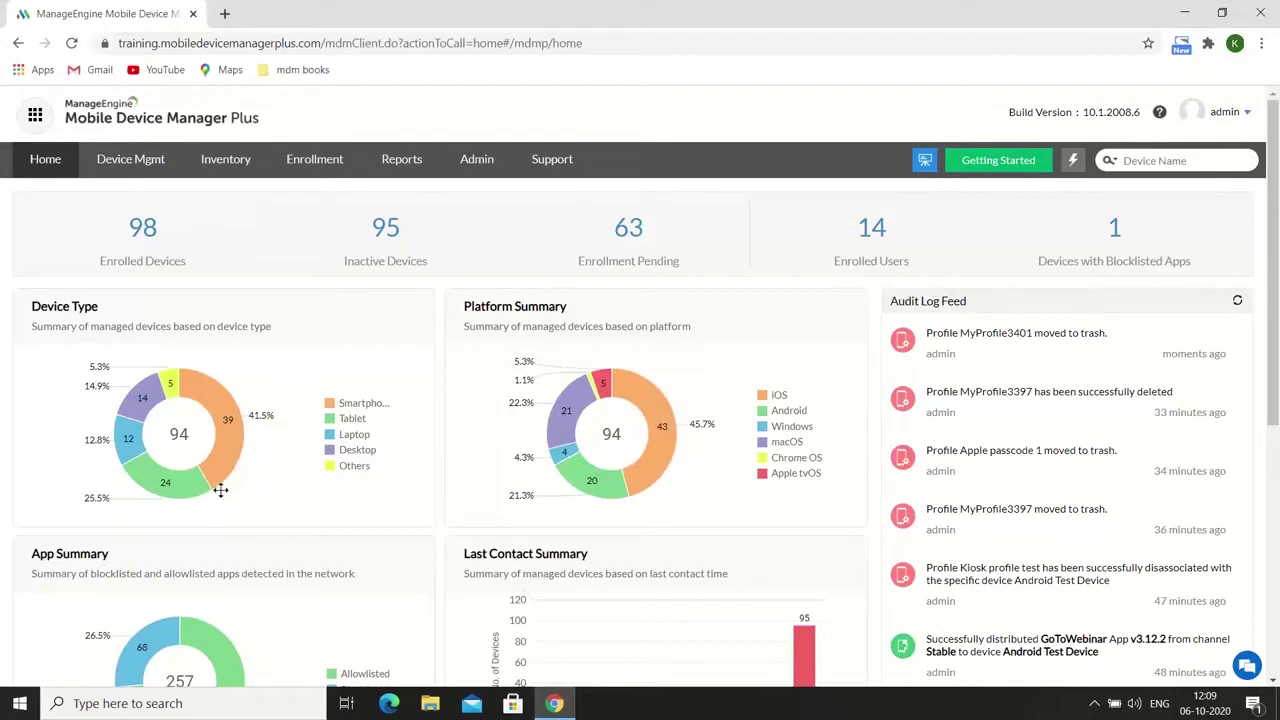
# Step: Review the home dashboard's device type, platform, app and last contact summaries together with the audit log feed
pyautogui.moveTo(228, 477)
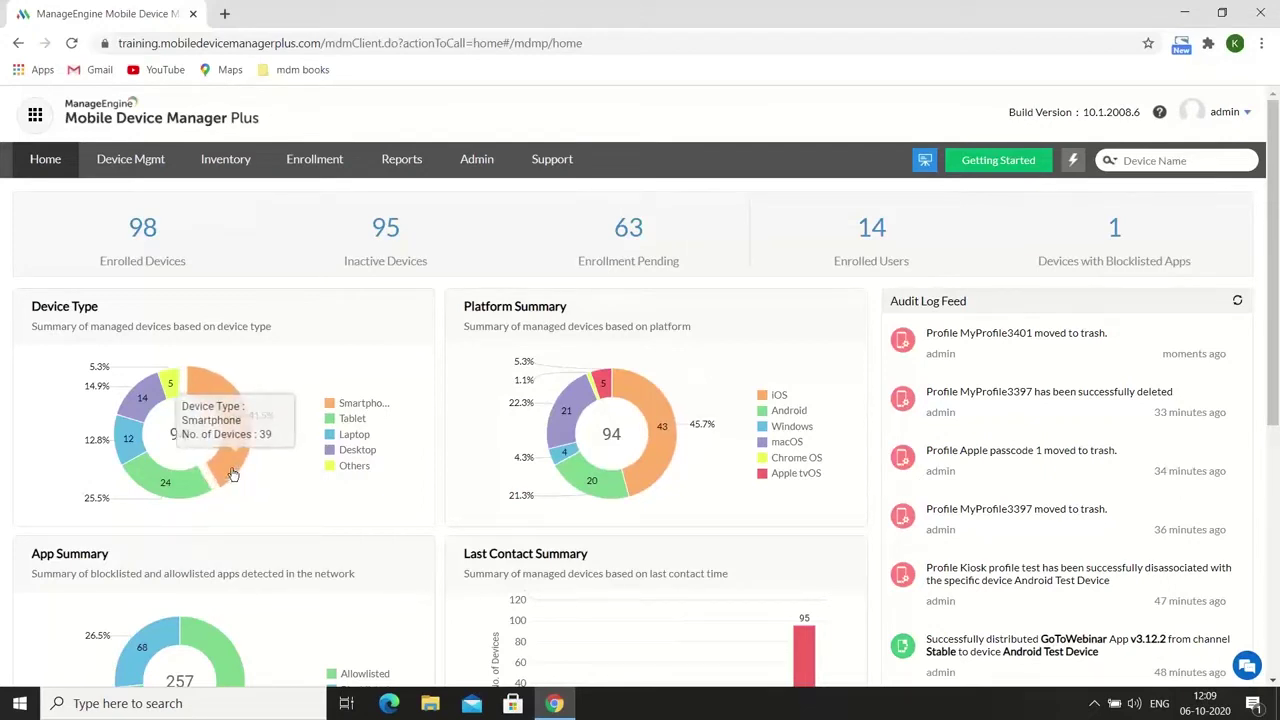
pyautogui.moveTo(648, 472)
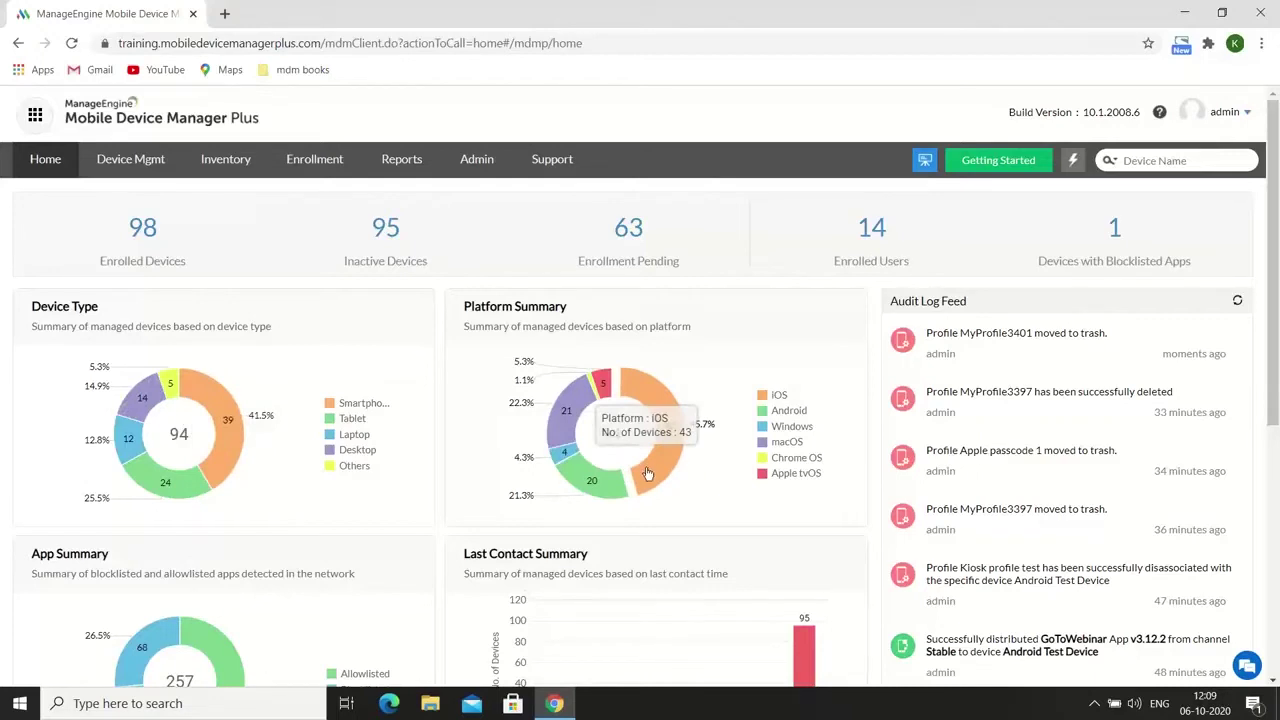
pyautogui.scroll(-2, 252, 656)
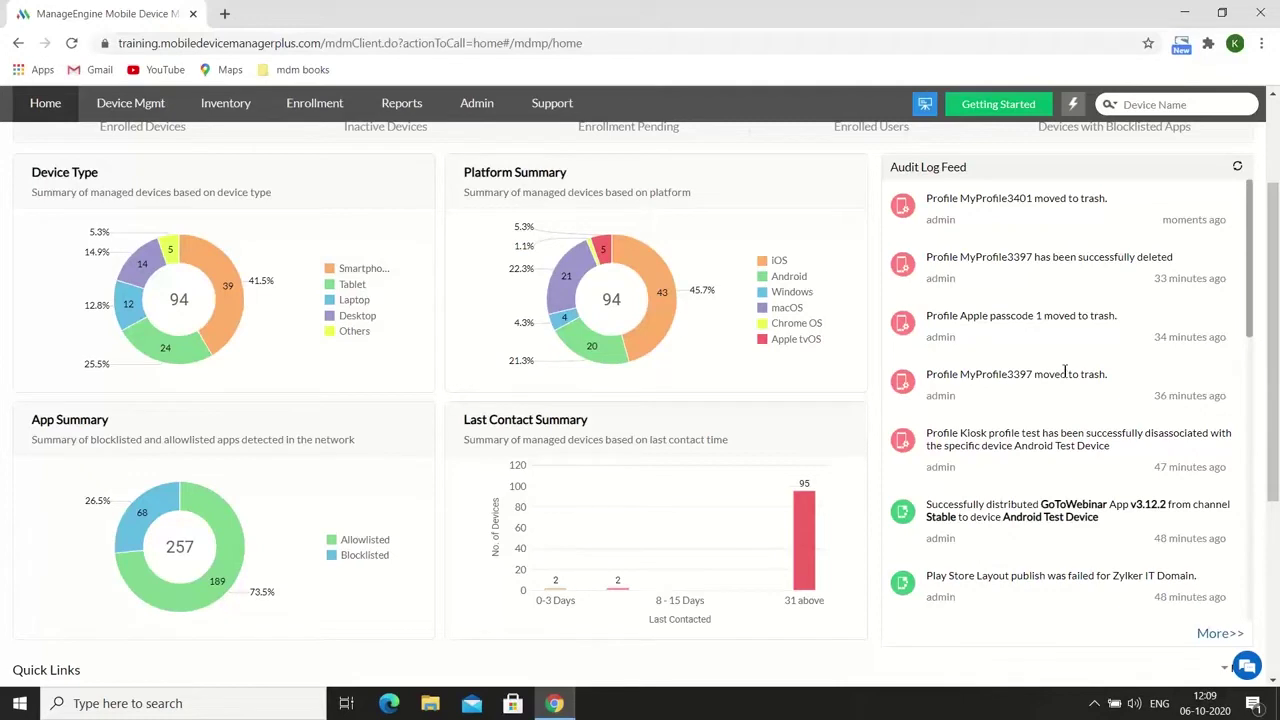
pyautogui.scroll(1, 1065, 372)
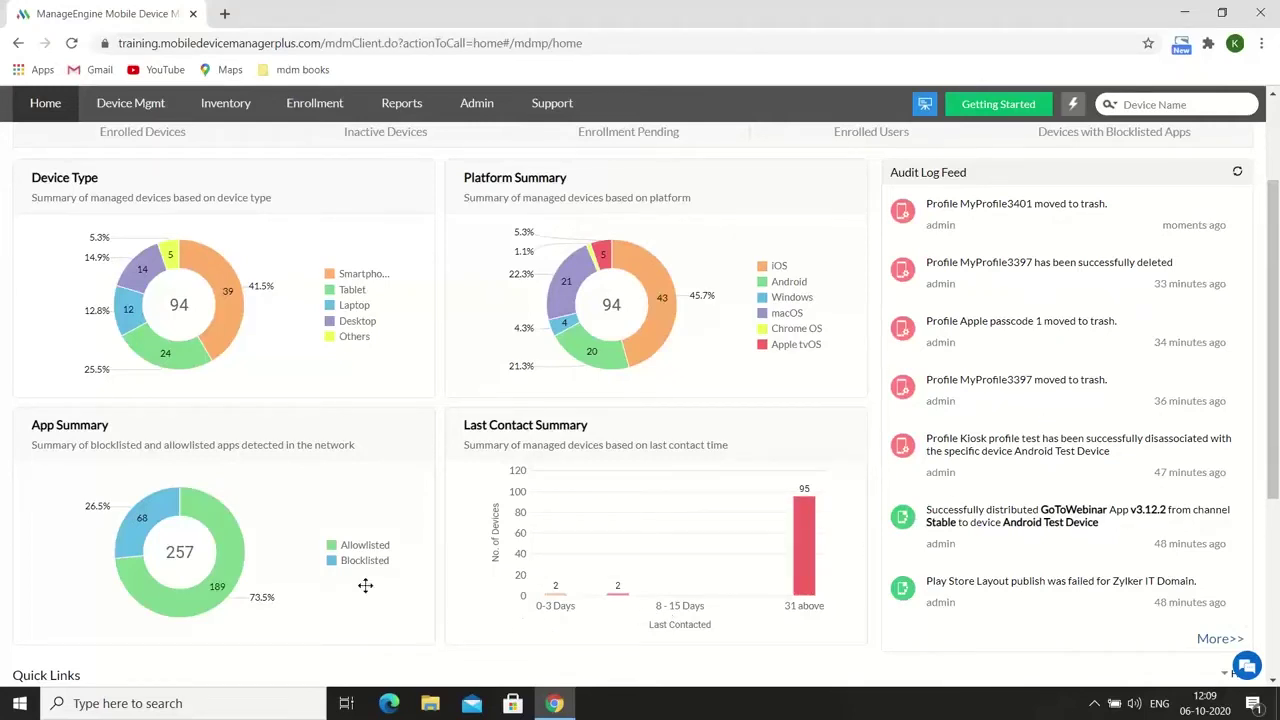
# Step: View the device management groups and the inventory of managed devices
pyautogui.click(128, 106)
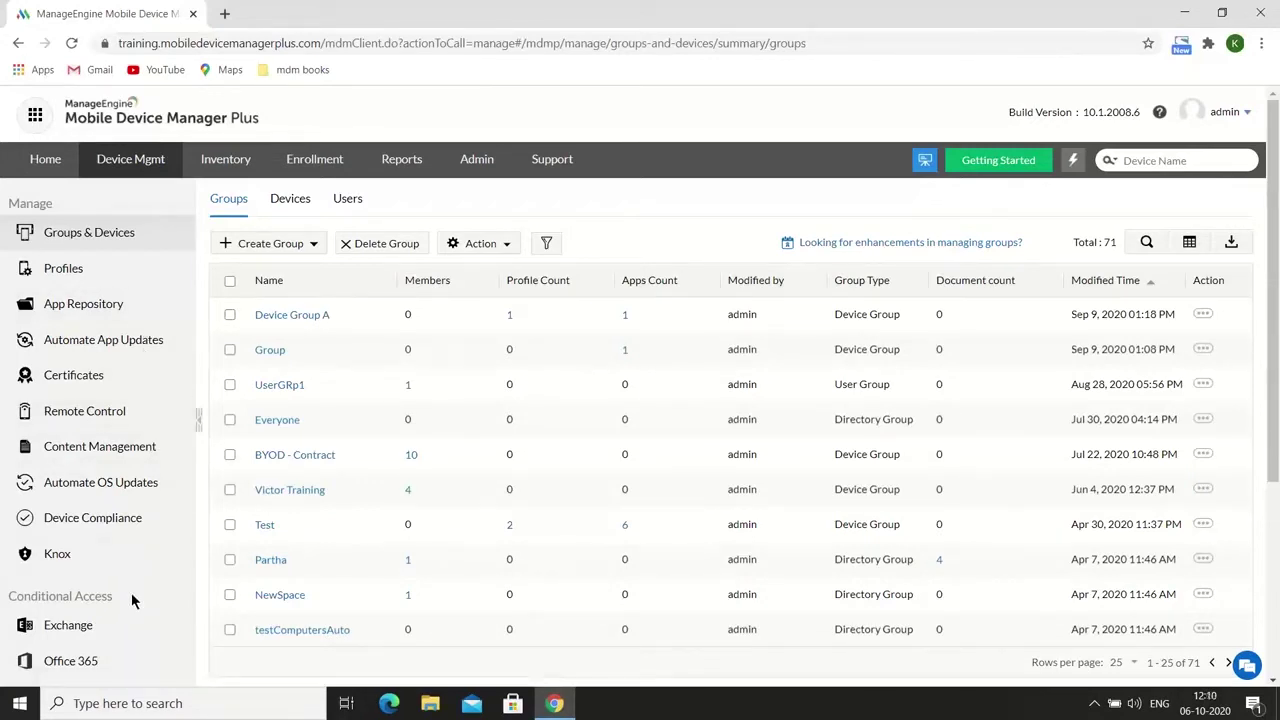
pyautogui.scroll(-2, 131, 595)
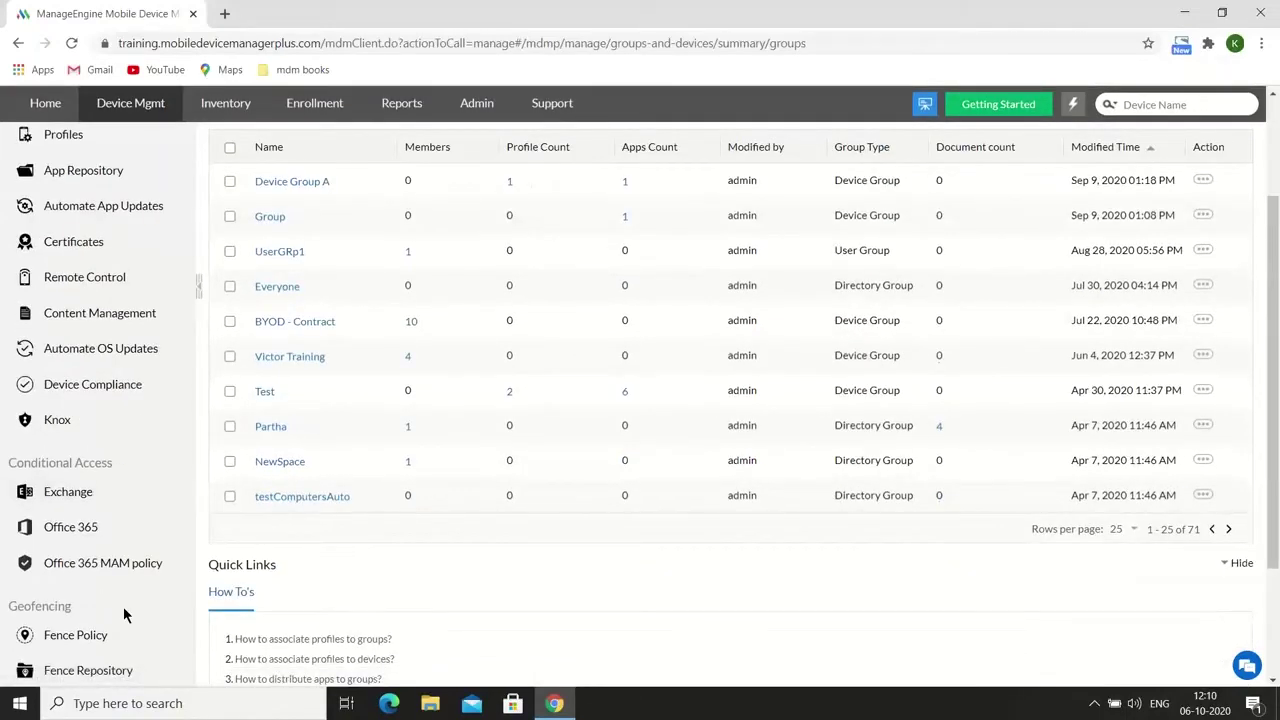
pyautogui.click(224, 110)
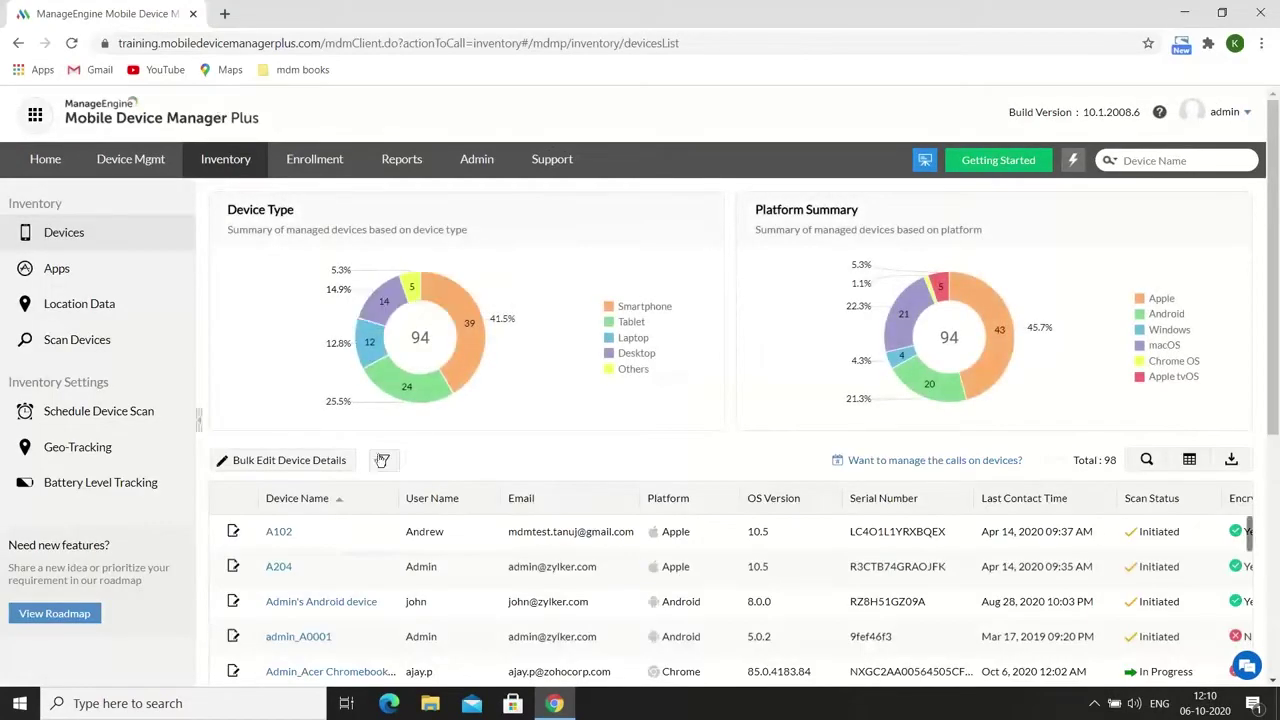
pyautogui.click(379, 562)
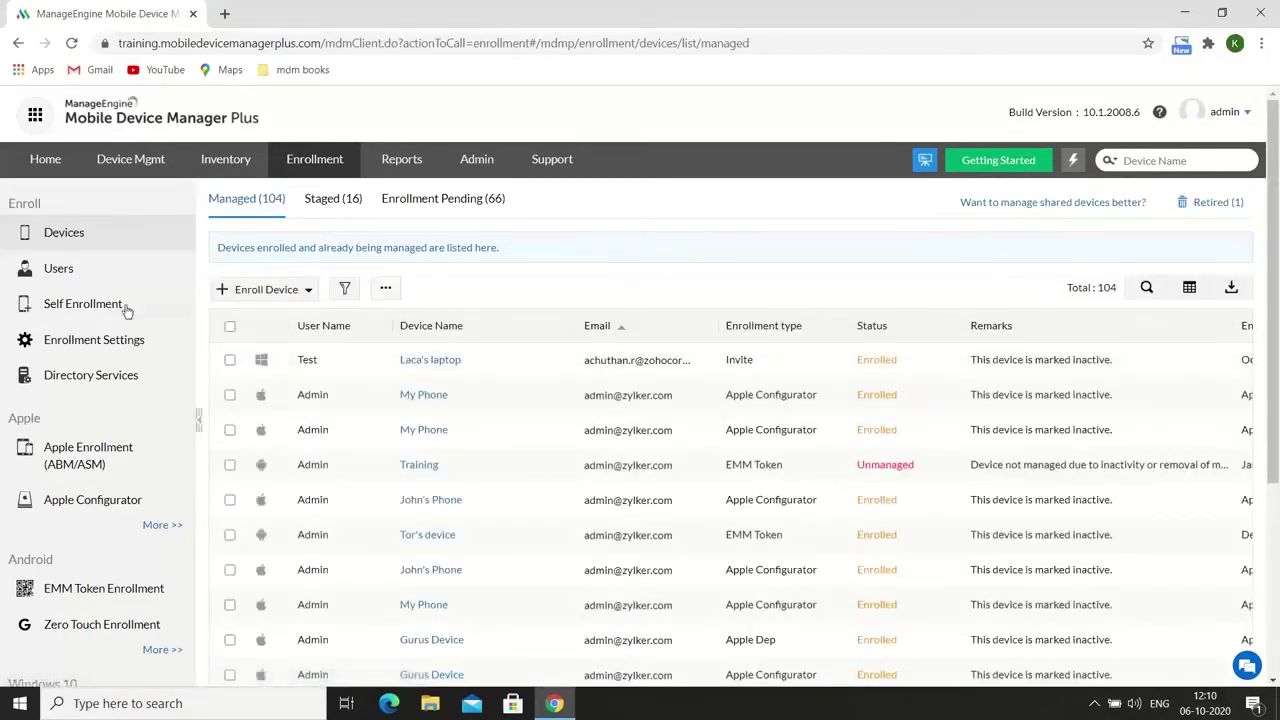
# Step: Examine the enrollment options and the Enrollment Settings for authentication, unmanaged-device notification and the inactive device policy
pyautogui.scroll(-3, 118, 472)
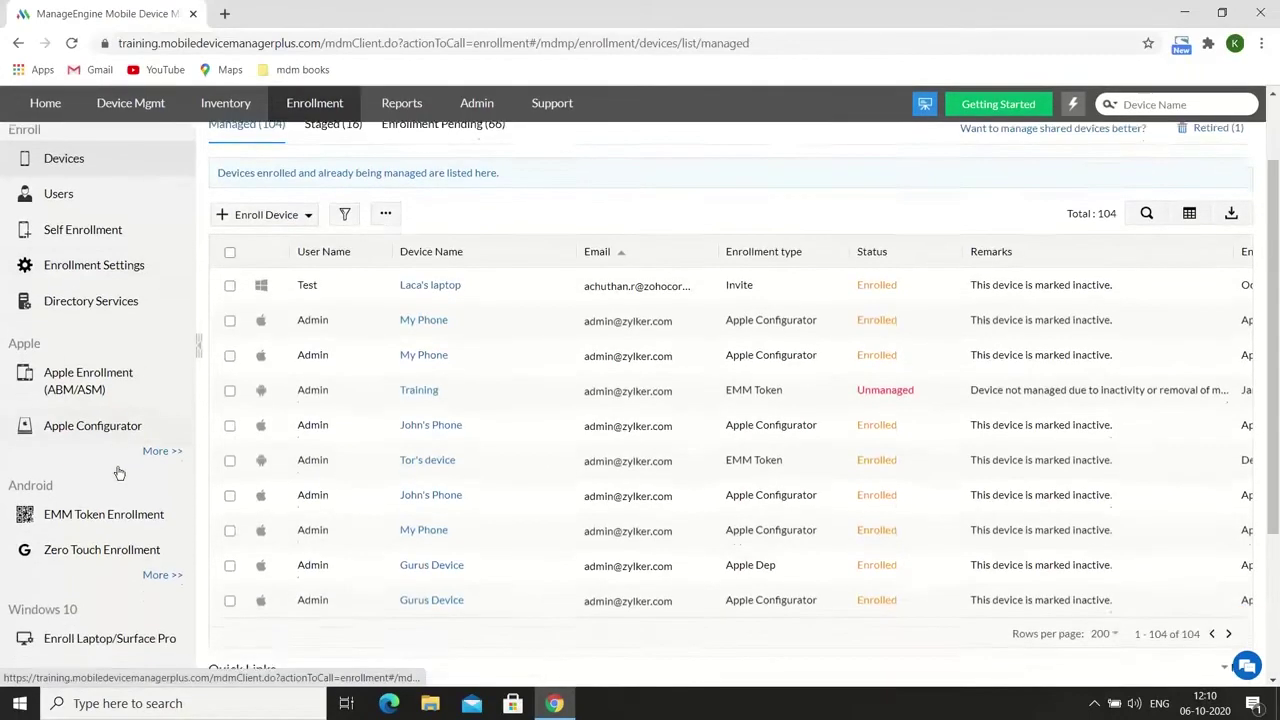
pyautogui.scroll(1, 118, 474)
pyautogui.scroll(1, 118, 474)
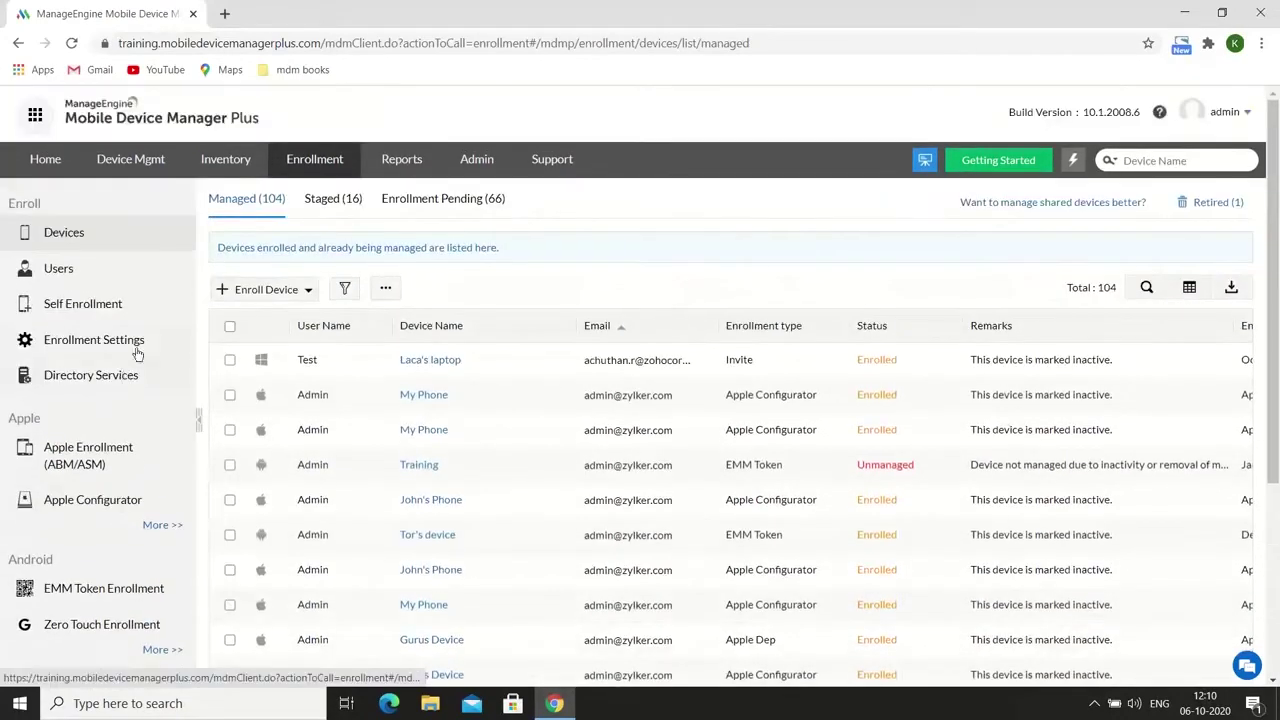
pyautogui.click(143, 341)
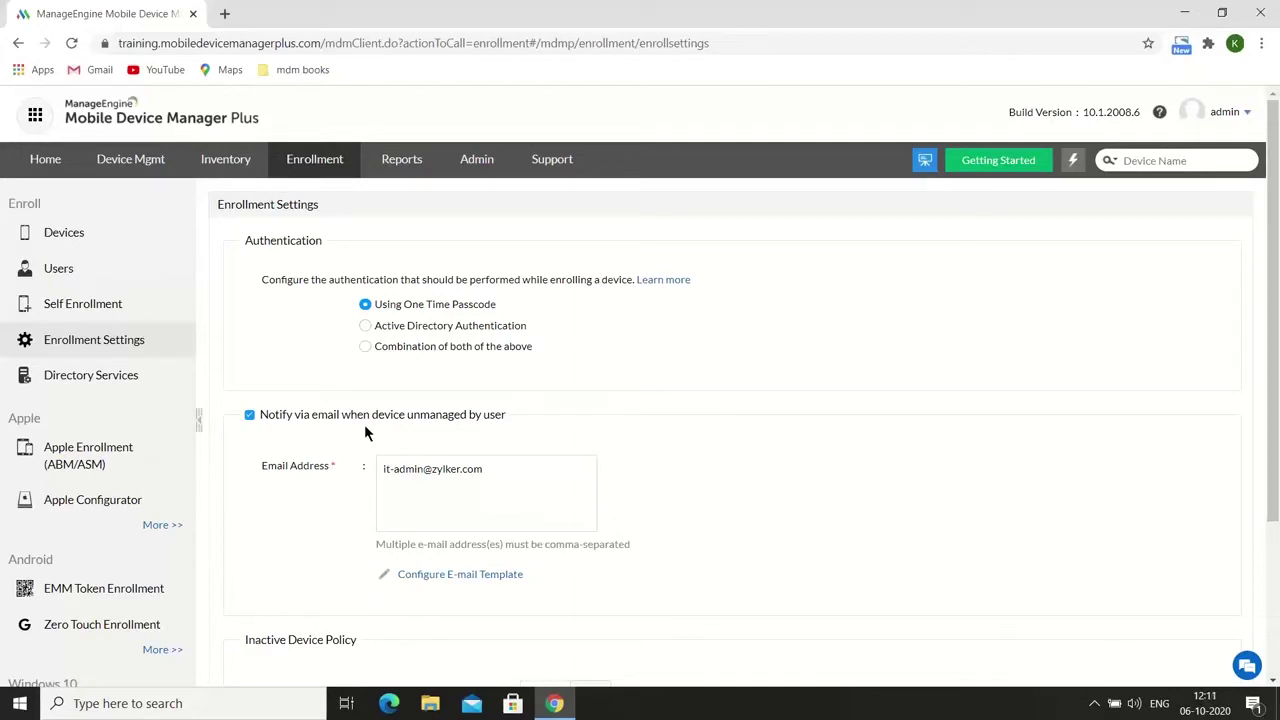
pyautogui.scroll(-2, 365, 432)
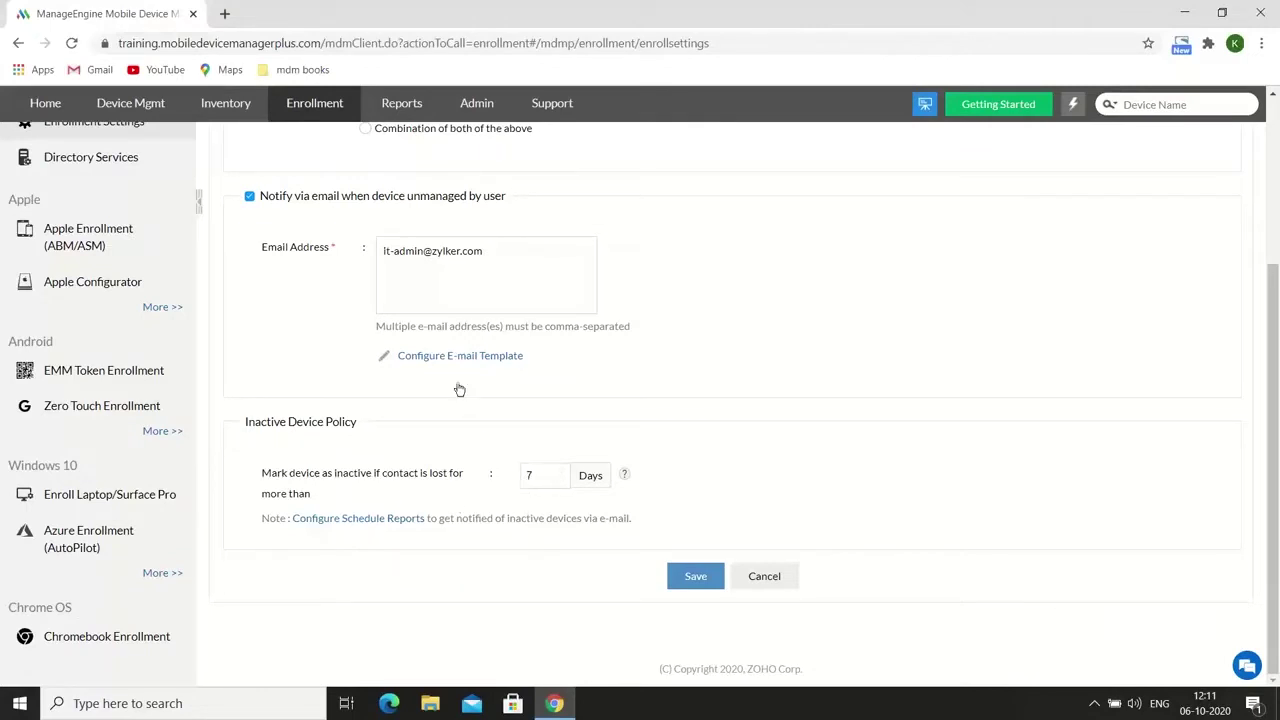
# Step: View the predefined reports, the Admin settings and the Support page's contact options, including the toll-free numbers
pyautogui.click(398, 100)
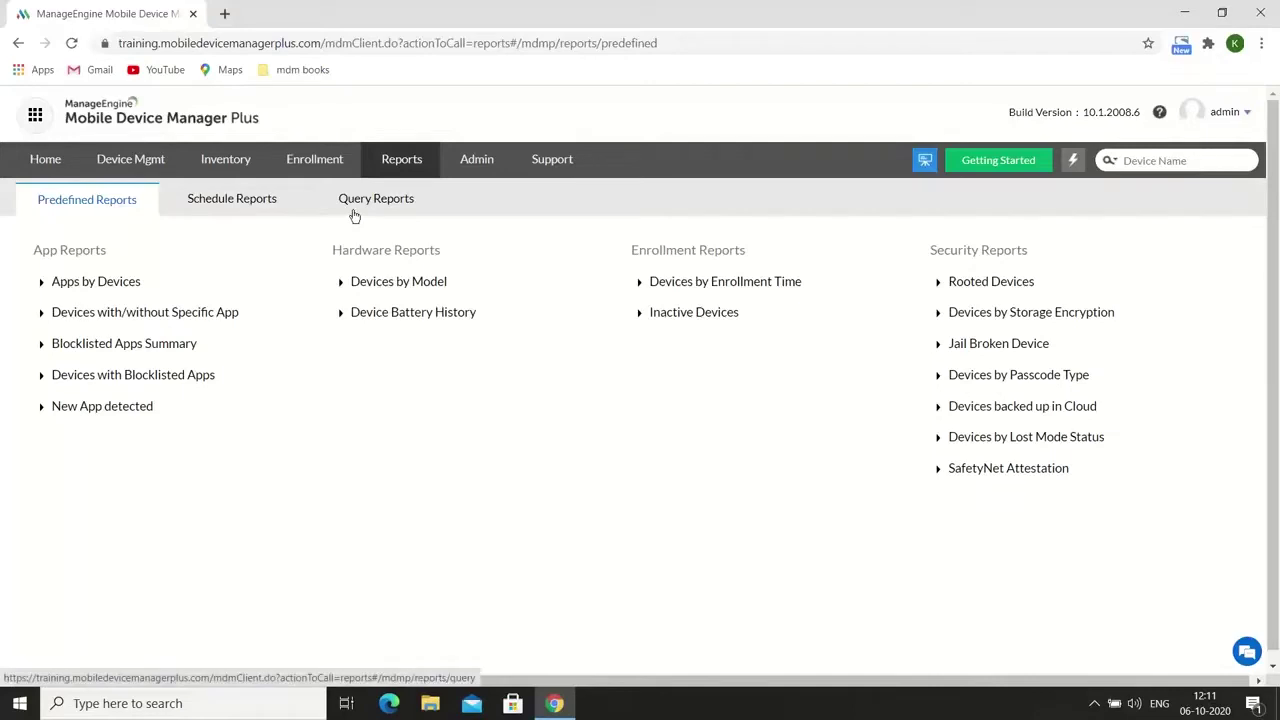
pyautogui.click(465, 175)
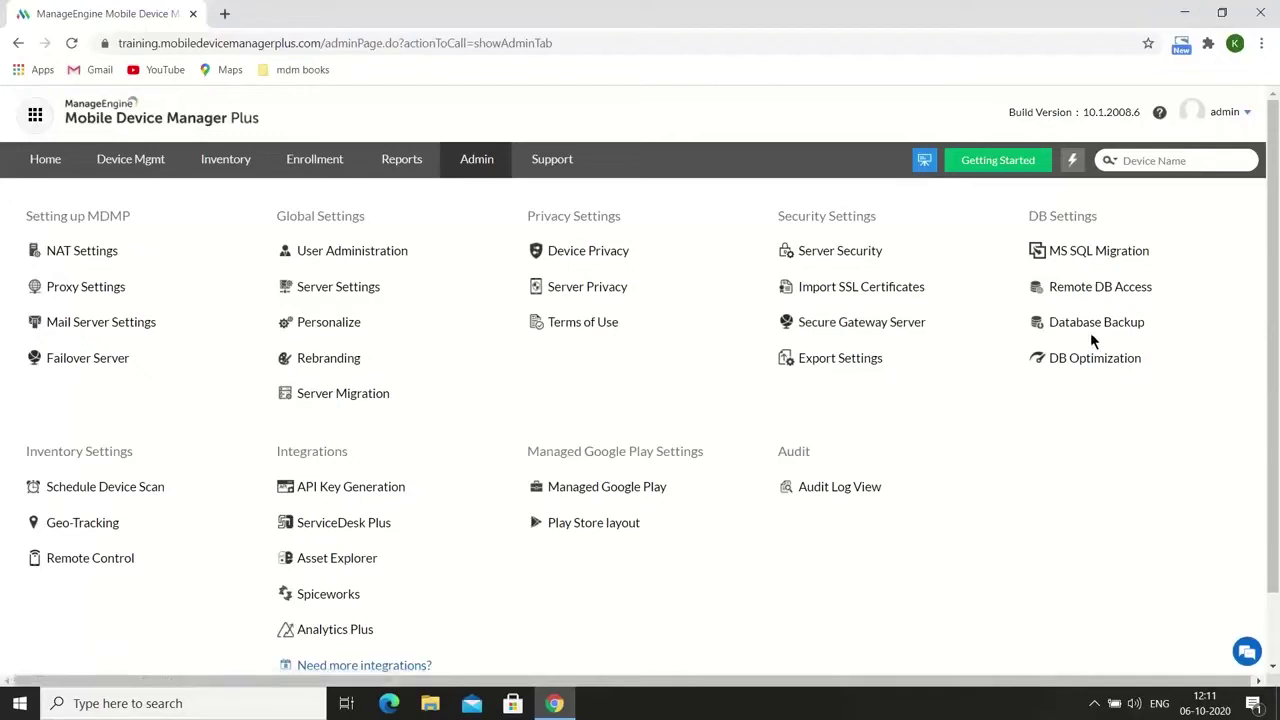
pyautogui.click(563, 174)
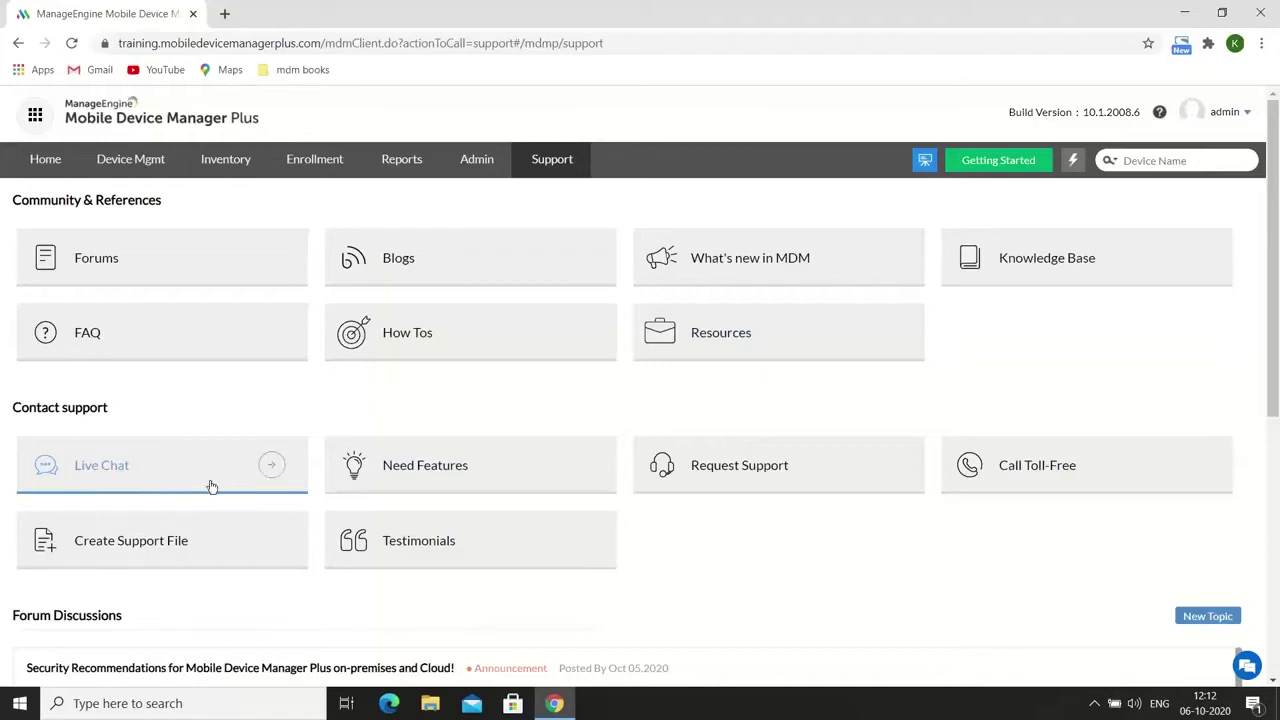
pyautogui.moveTo(1000, 488)
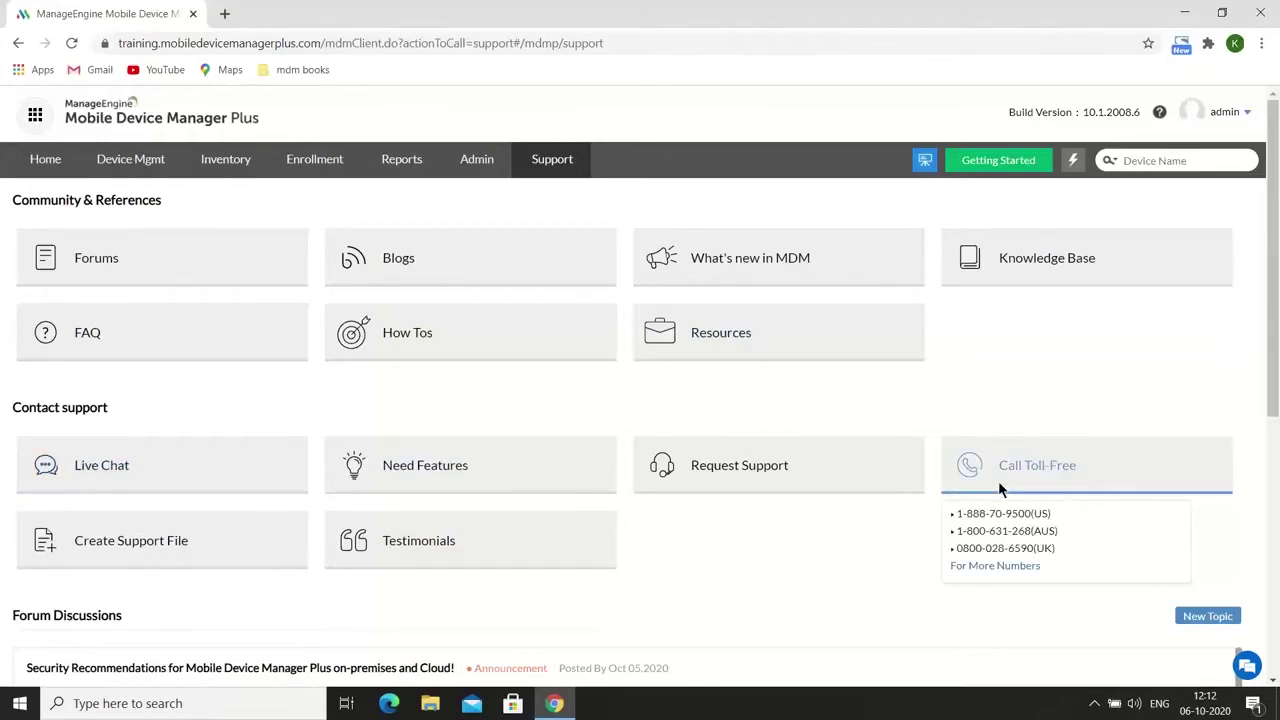
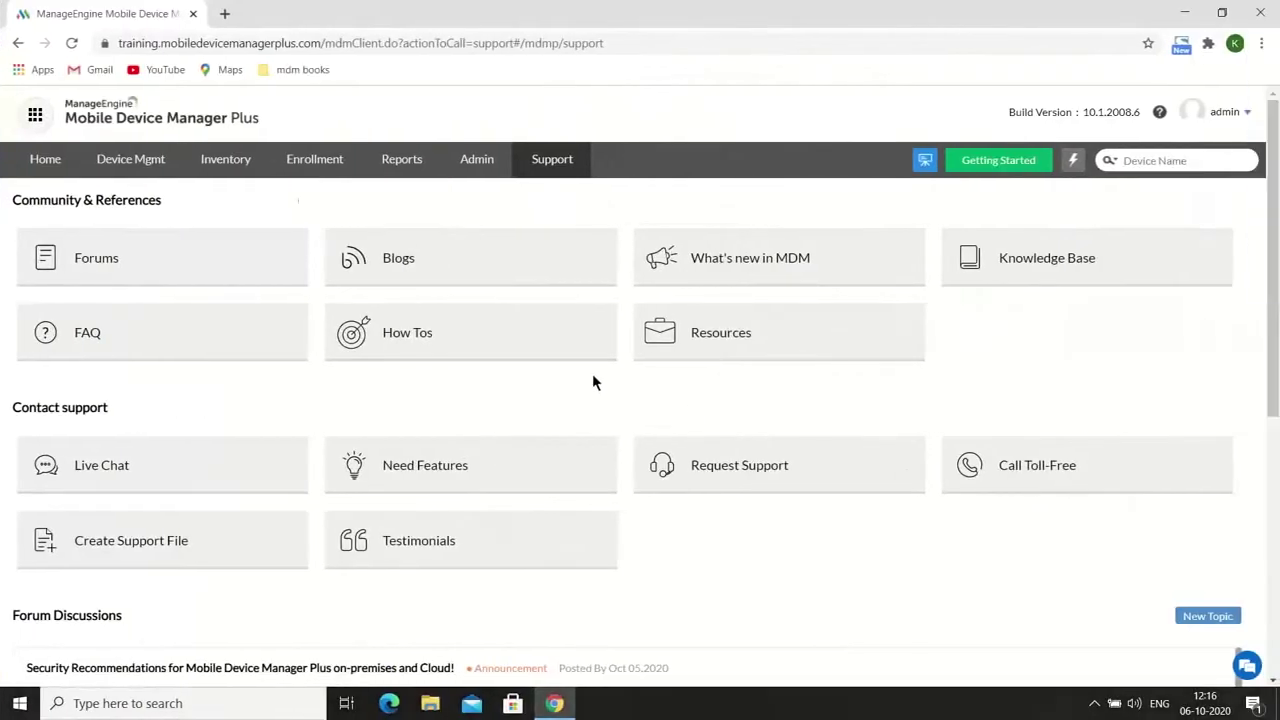
# Step: Go to the managed devices in Enrollment and bring up the platform choices for enrolling a device
pyautogui.click(445, 172)
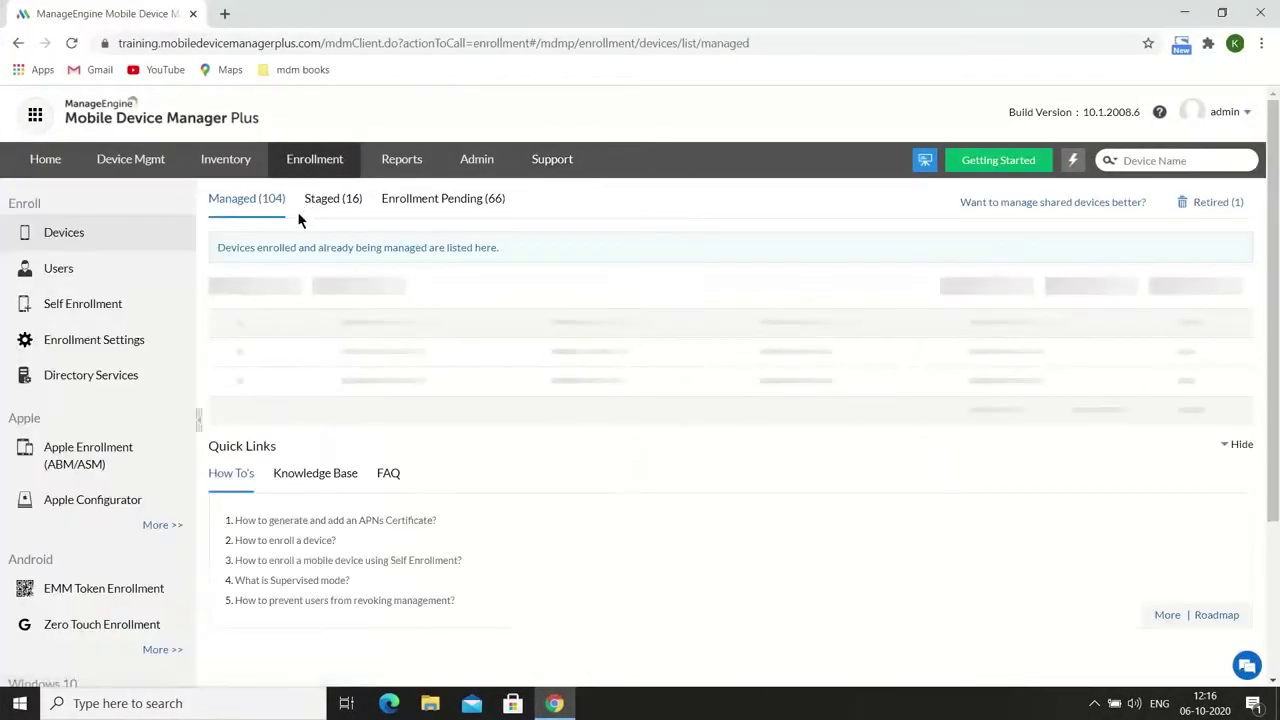
pyautogui.click(251, 290)
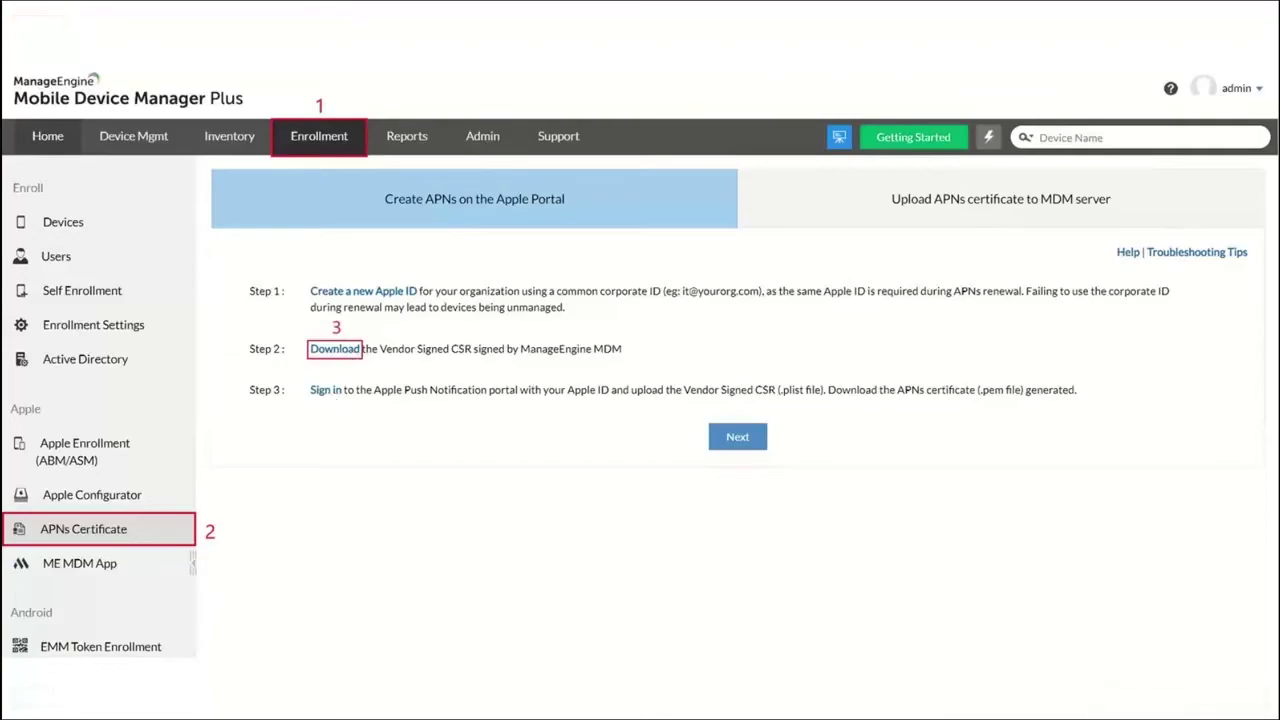
pyautogui.press('Right')
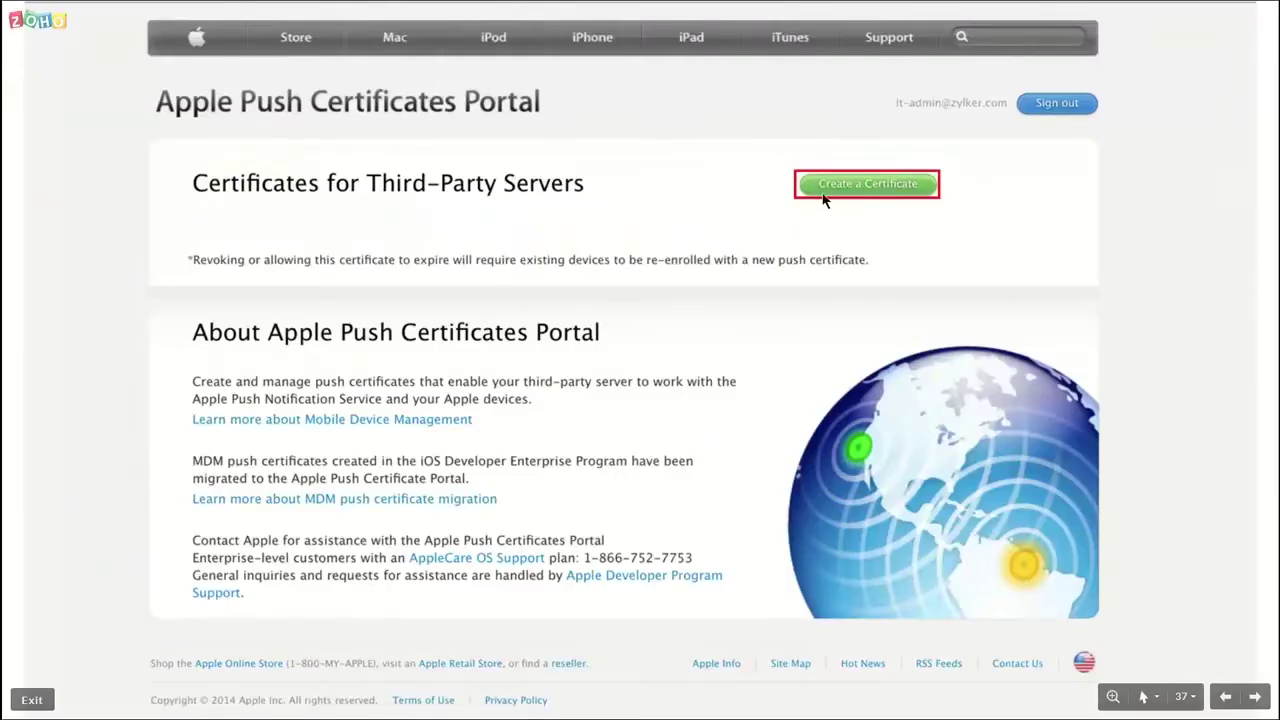
pyautogui.press('Right')
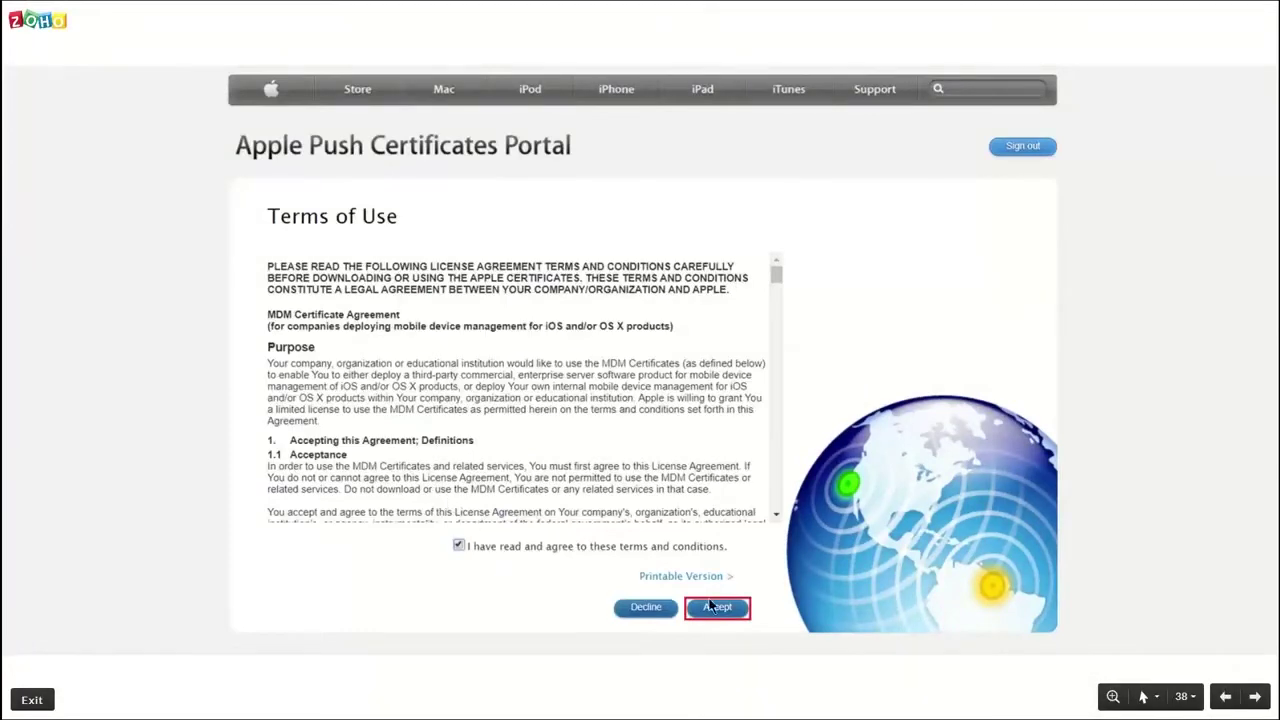
pyautogui.press('Right')
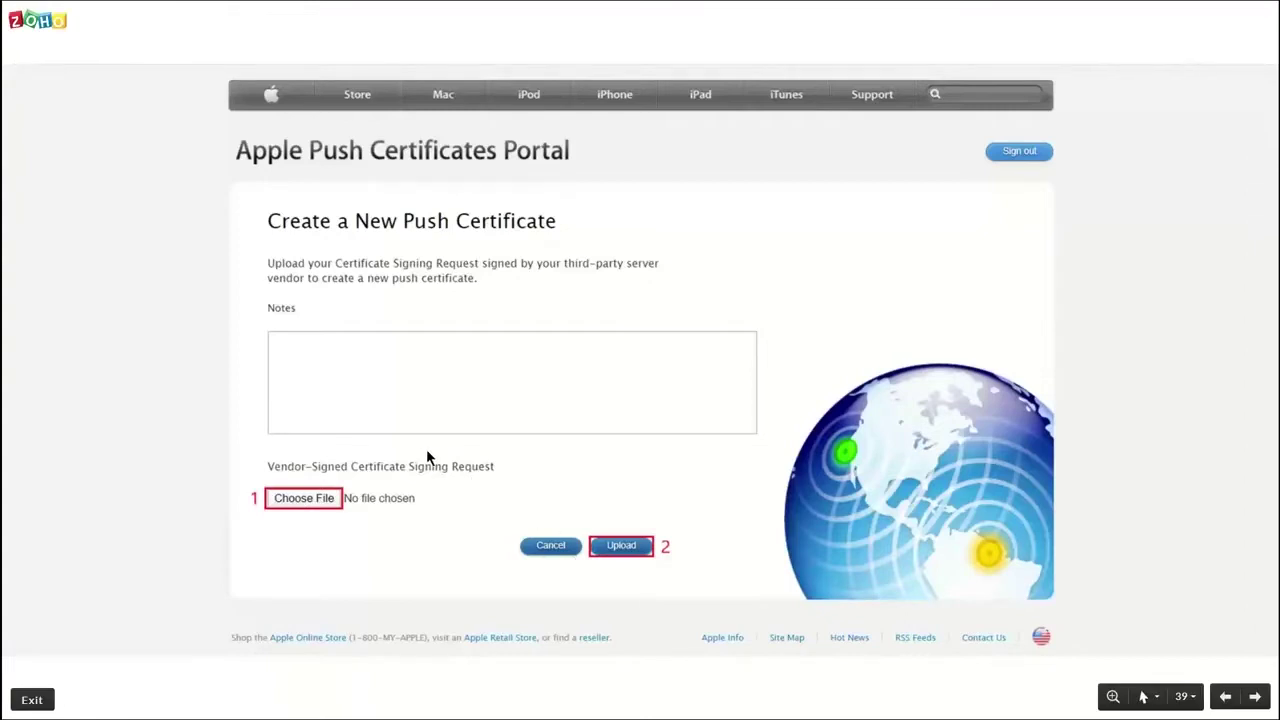
pyautogui.click(366, 397)
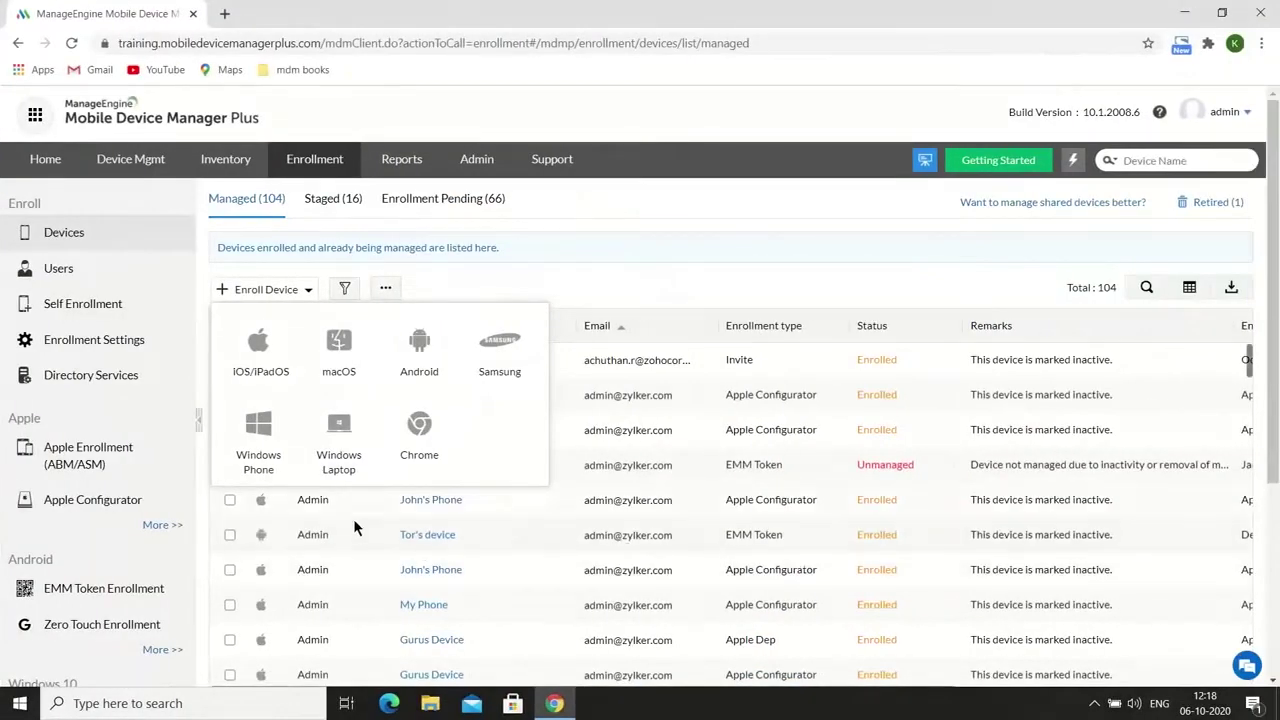
# Step: Start enrolling an iOS/iPadOS device, select Through user invites and look at the selectable users
pyautogui.click(262, 352)
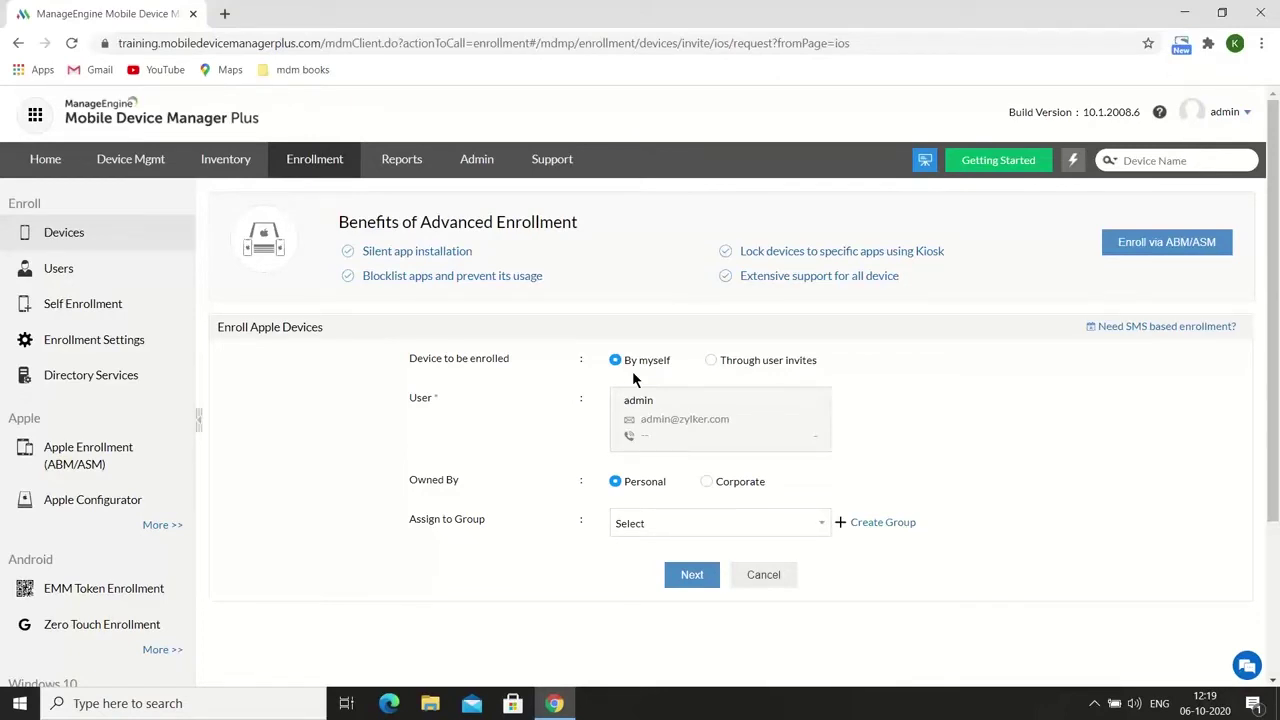
pyautogui.click(710, 361)
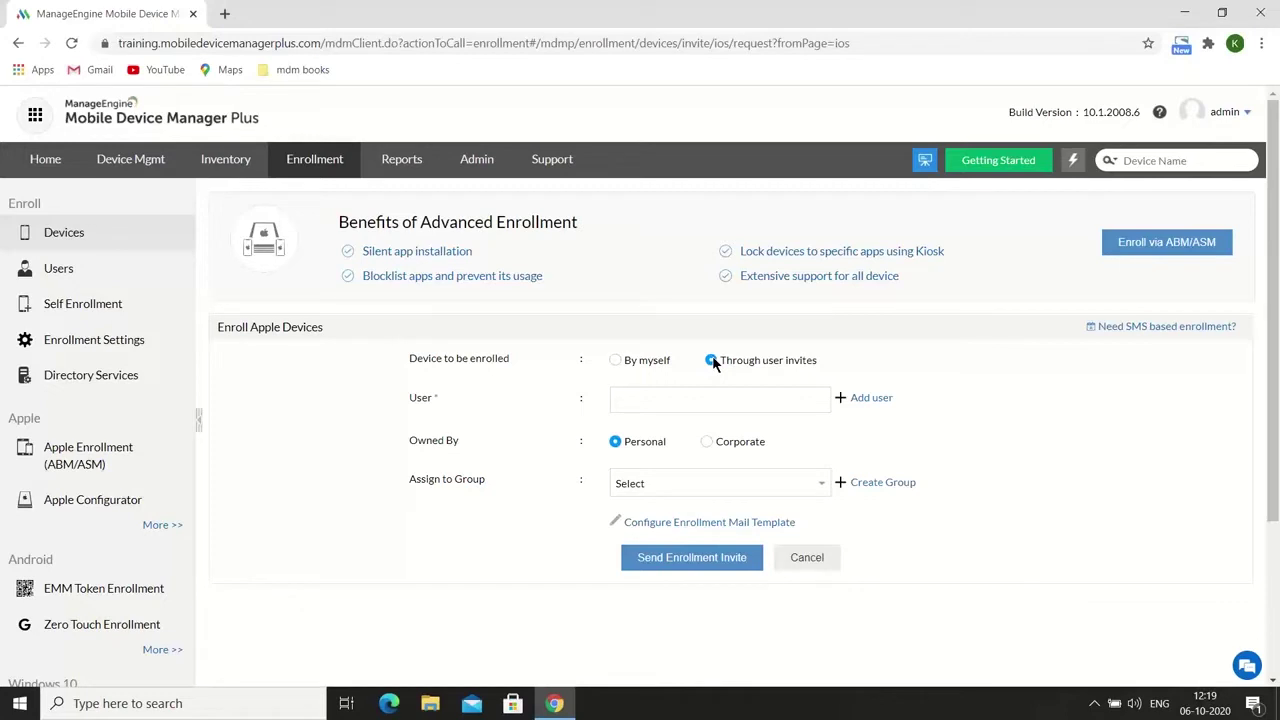
pyautogui.click(690, 403)
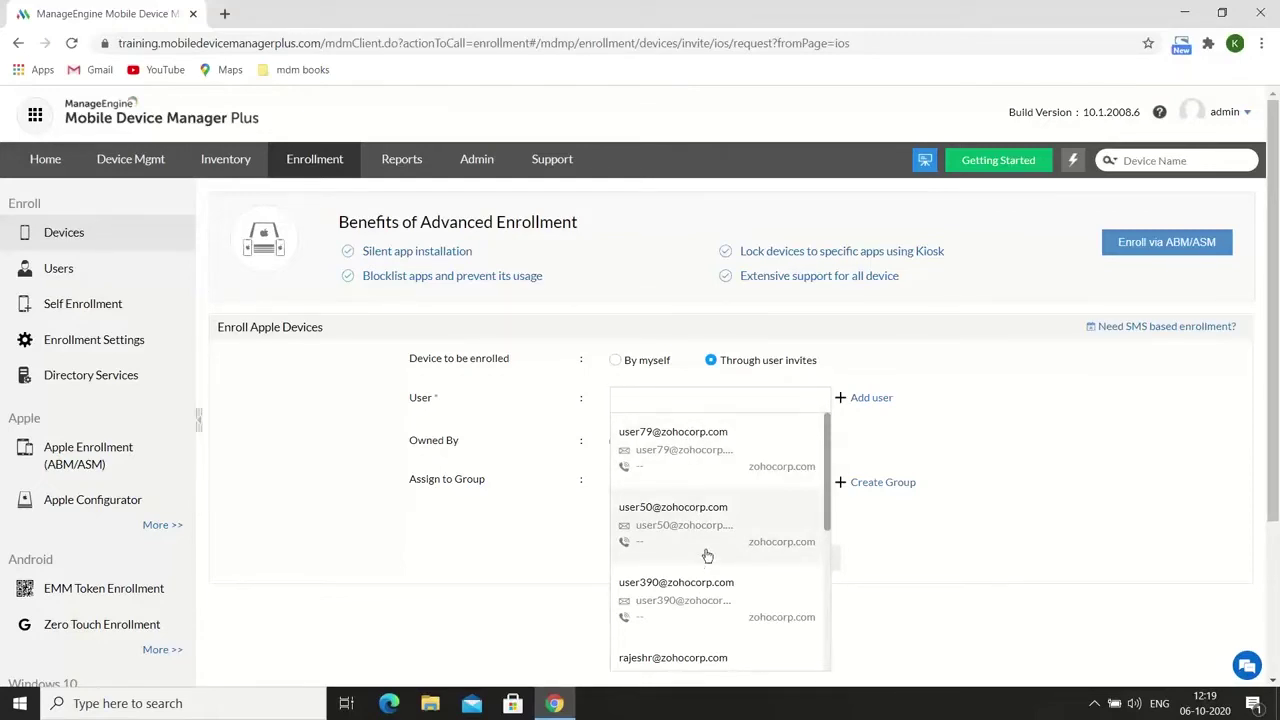
pyautogui.click(883, 458)
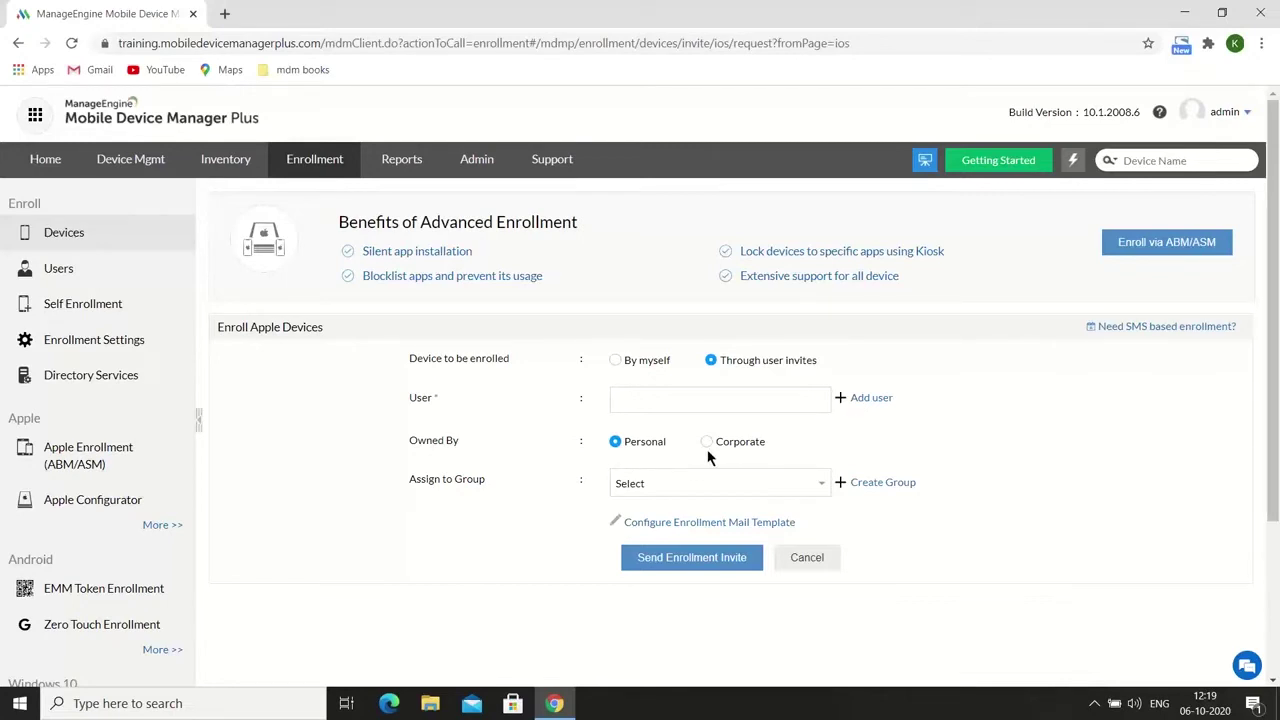
# Step: Set the Apple device to be enrolled By myself and proceed to the enrollment steps with the QR code
pyautogui.click(684, 498)
pyautogui.click(682, 546)
pyautogui.click(617, 366)
pyautogui.click(695, 574)
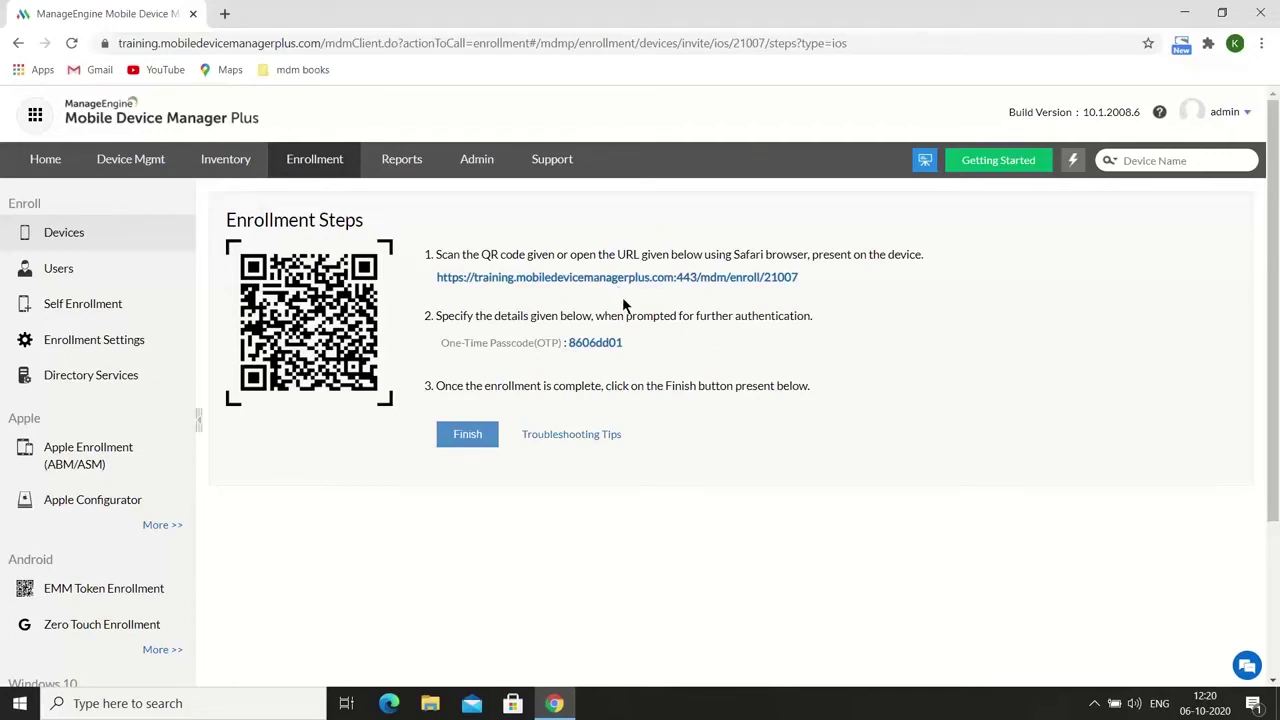
pyautogui.hotkey('alt', 'Tab')
pyautogui.press('Right')
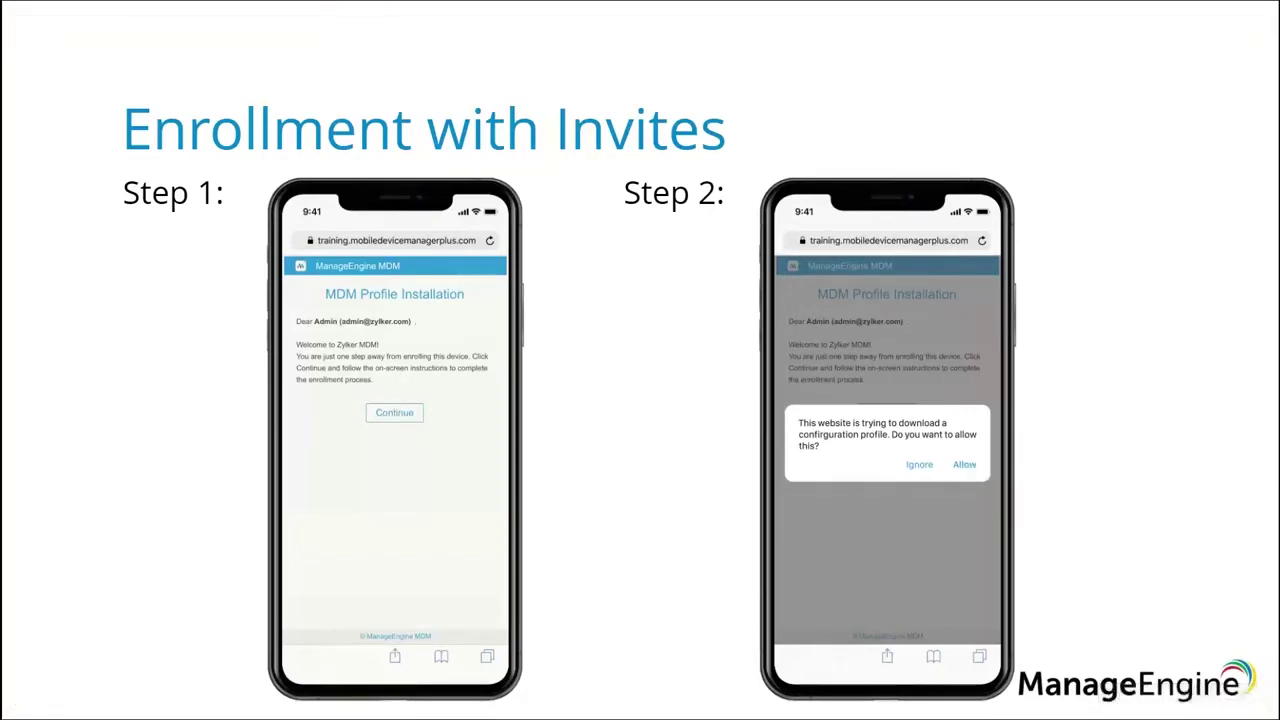
pyautogui.click(962, 472)
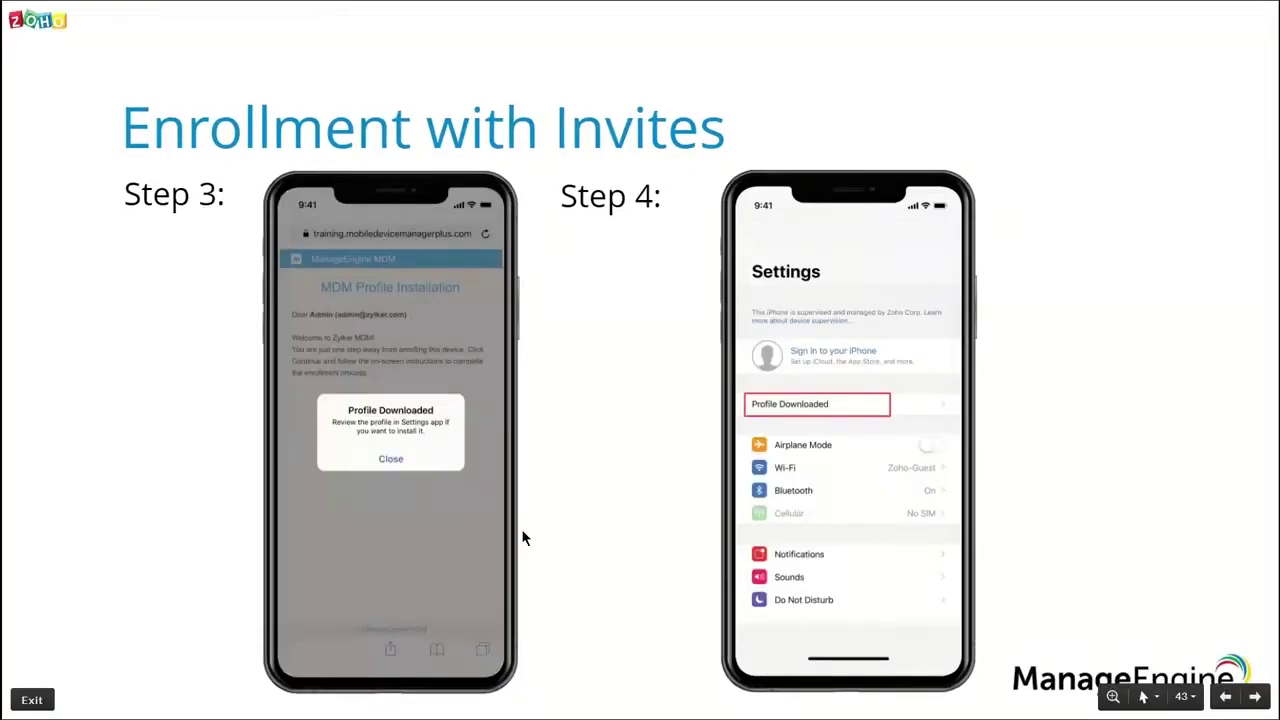
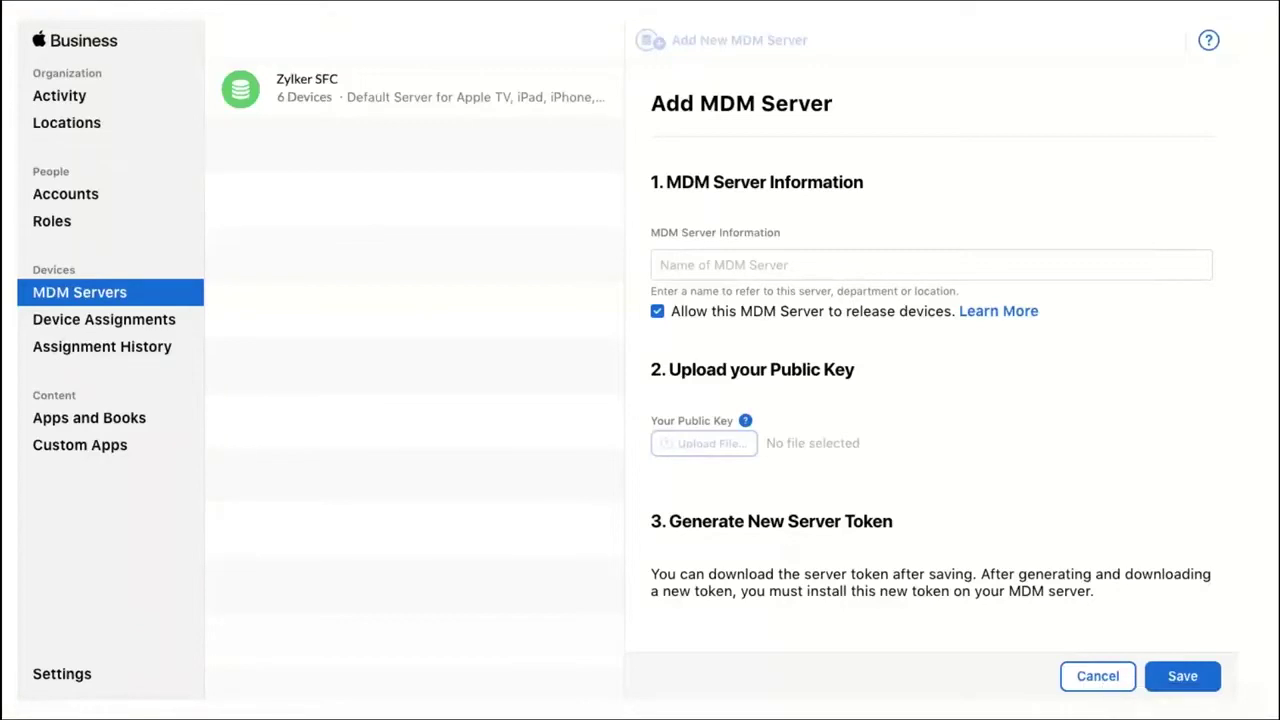
pyautogui.press('Right')
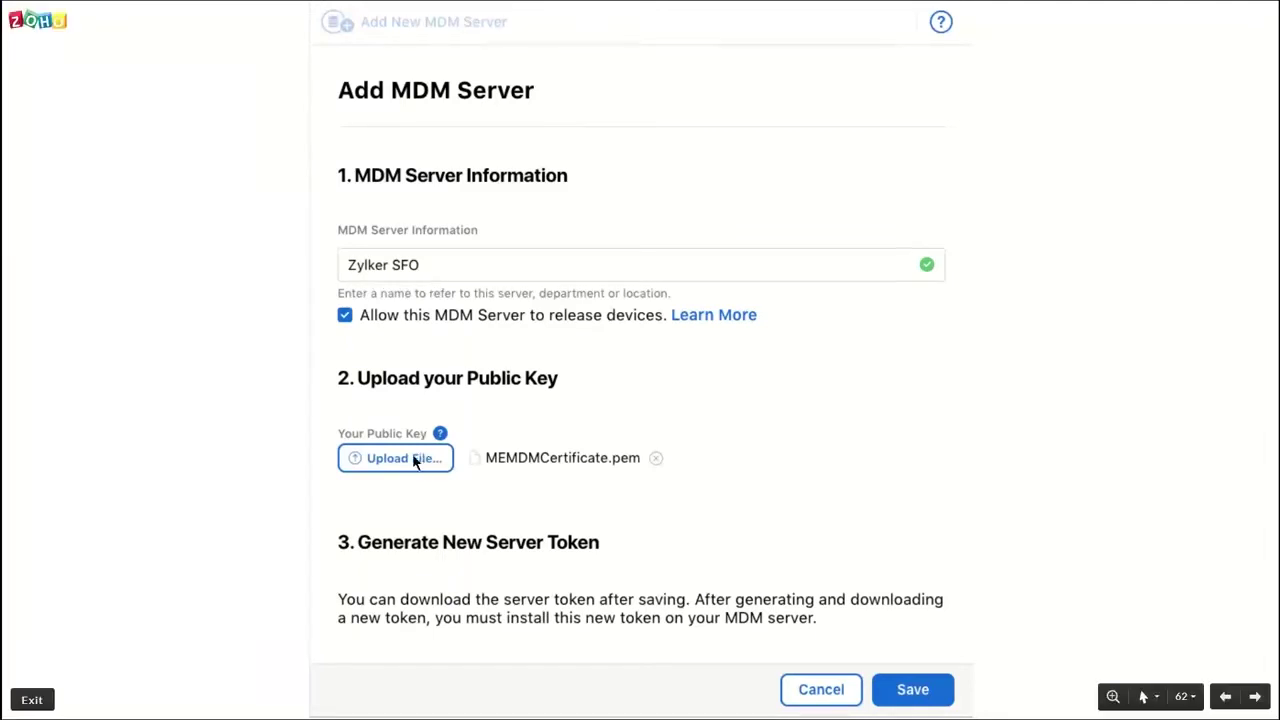
pyautogui.click(903, 690)
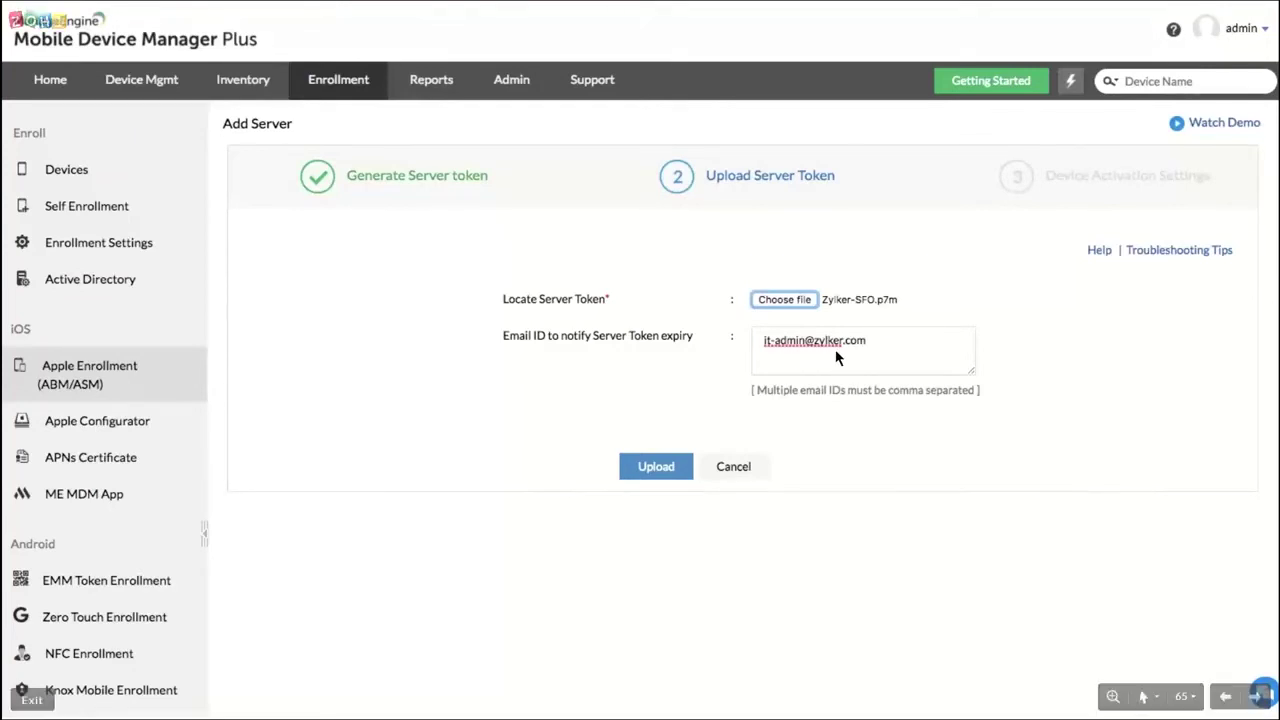
pyautogui.click(655, 470)
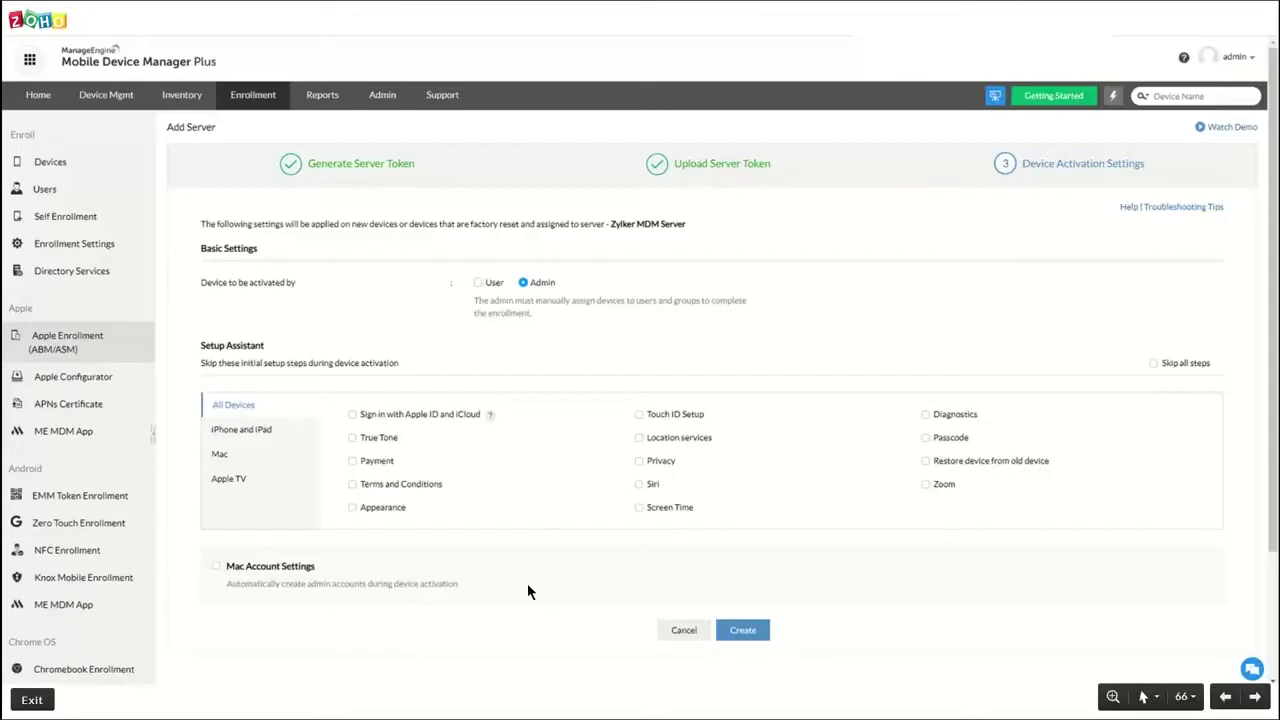
pyautogui.click(742, 630)
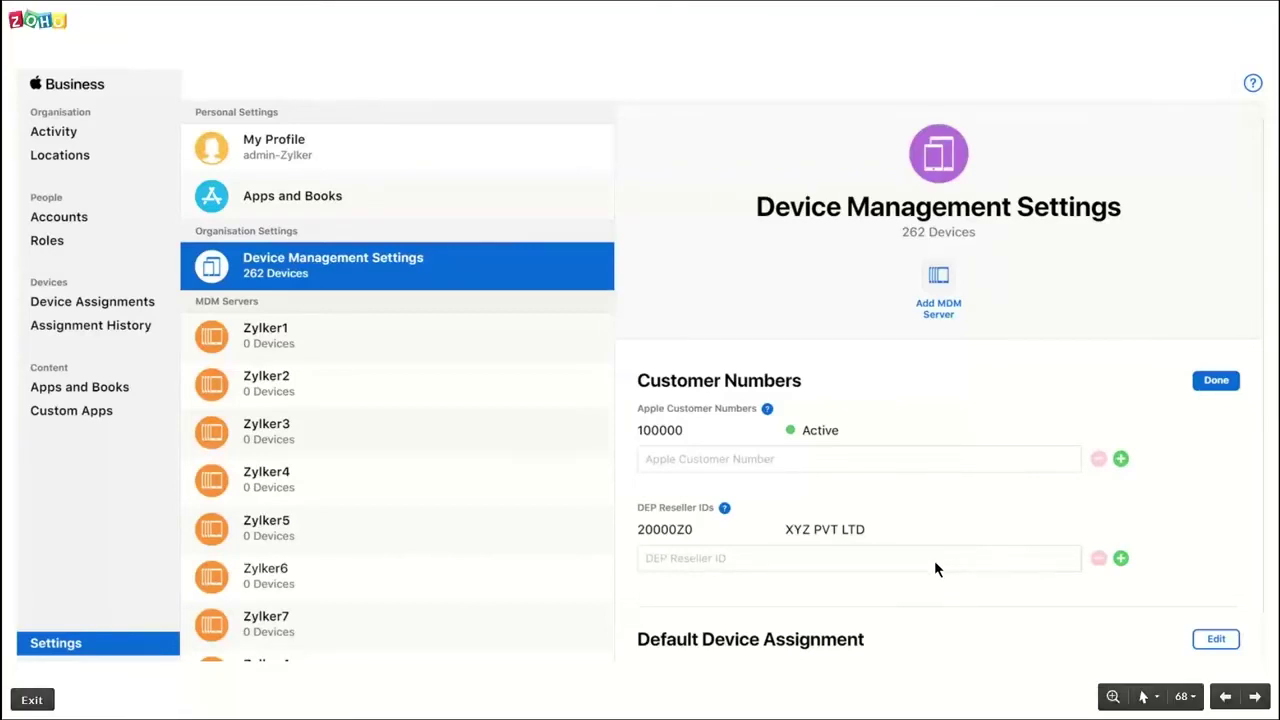
pyautogui.click(1163, 492)
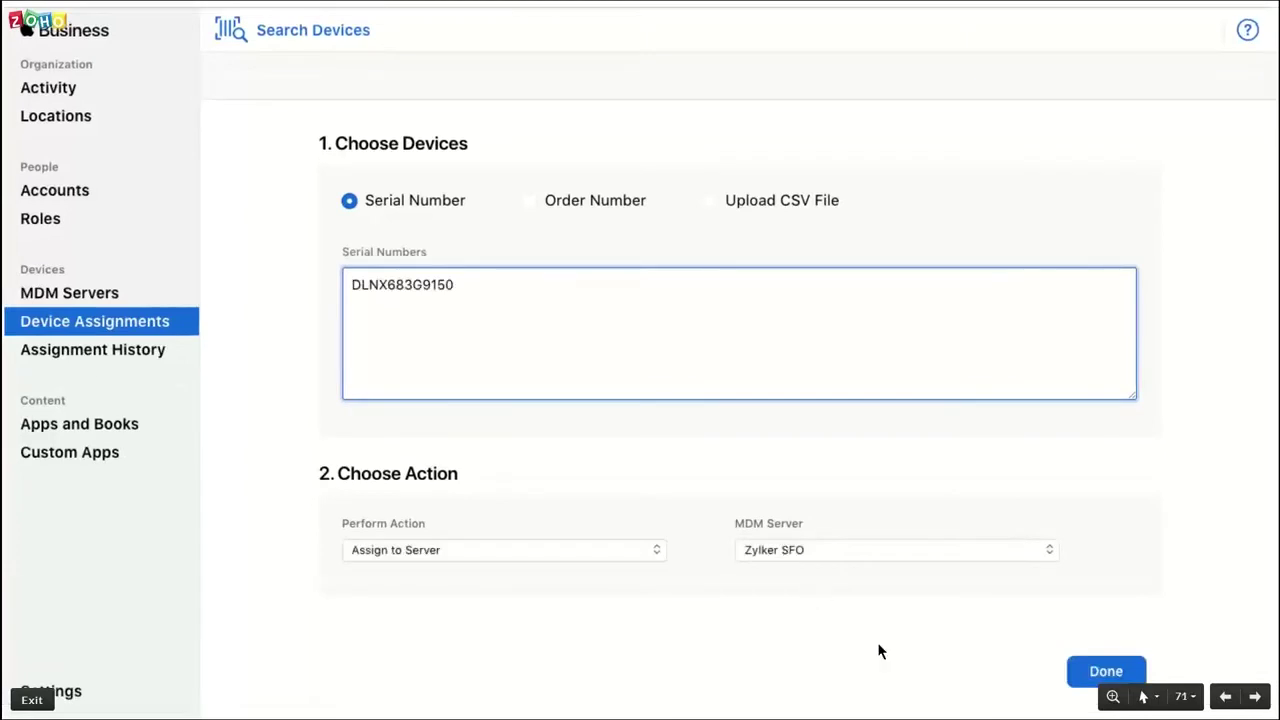
pyautogui.click(1092, 671)
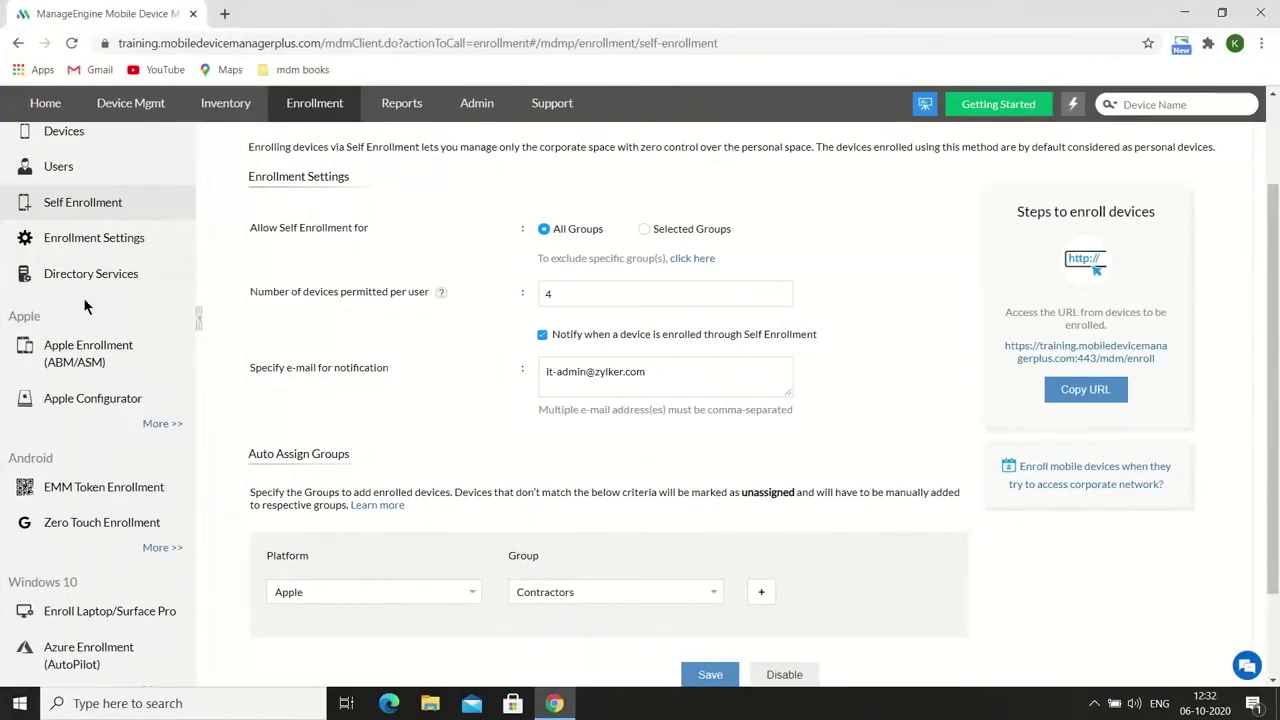
# Step: In Apple Enrollment (ABM/ASM), view the Assign User form for the pending iPad and the bulk Assign Users CSV options, cancelling both without assigning
pyautogui.click(107, 374)
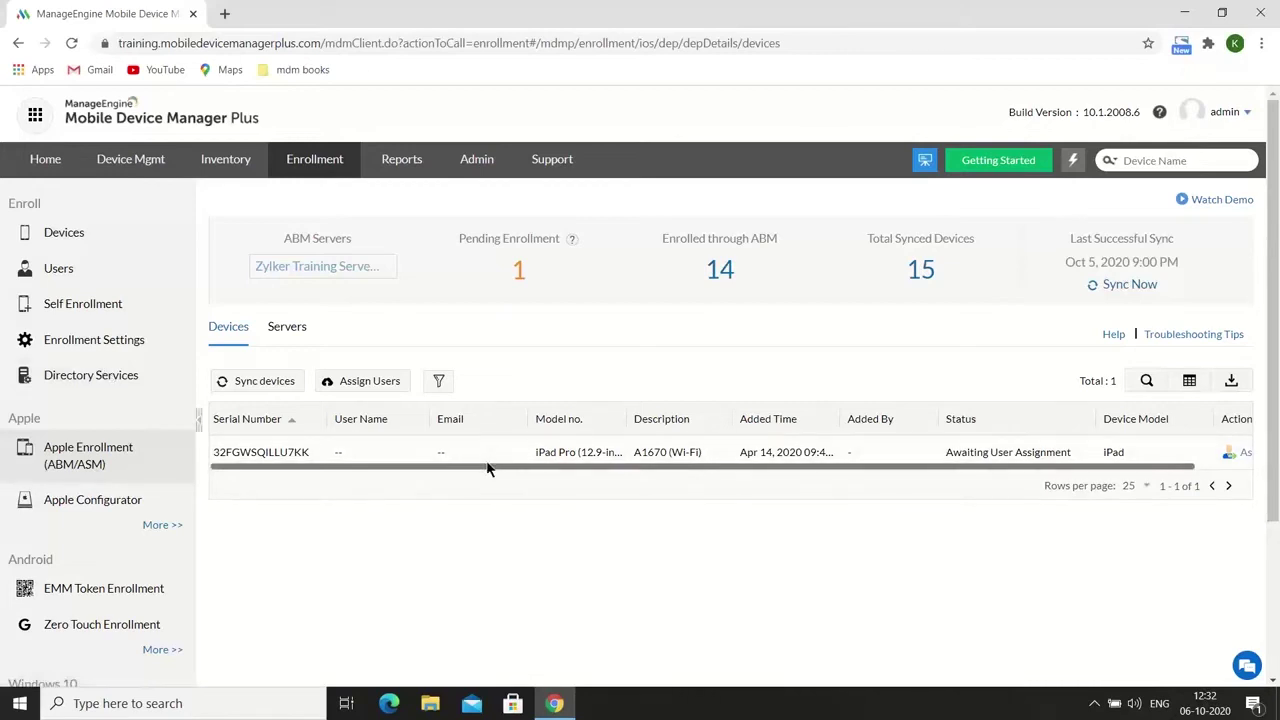
pyautogui.moveTo(490, 467); pyautogui.dragTo(566, 466)
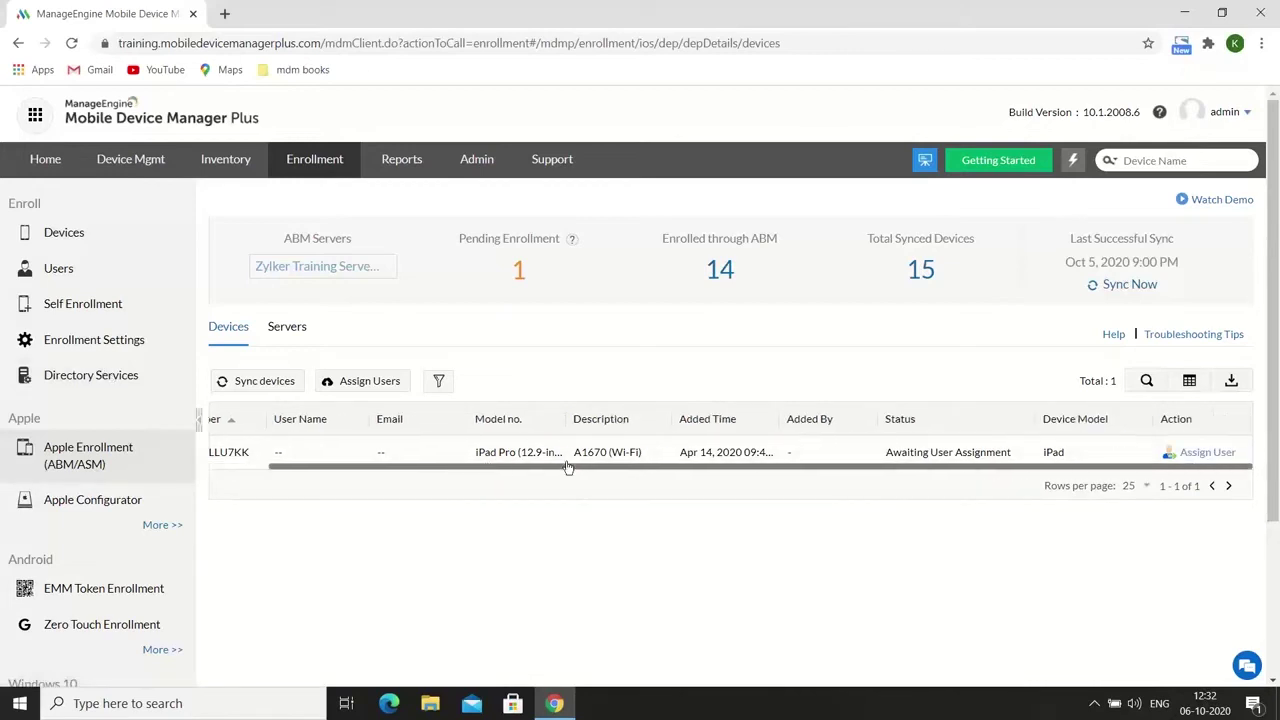
pyautogui.click(1203, 453)
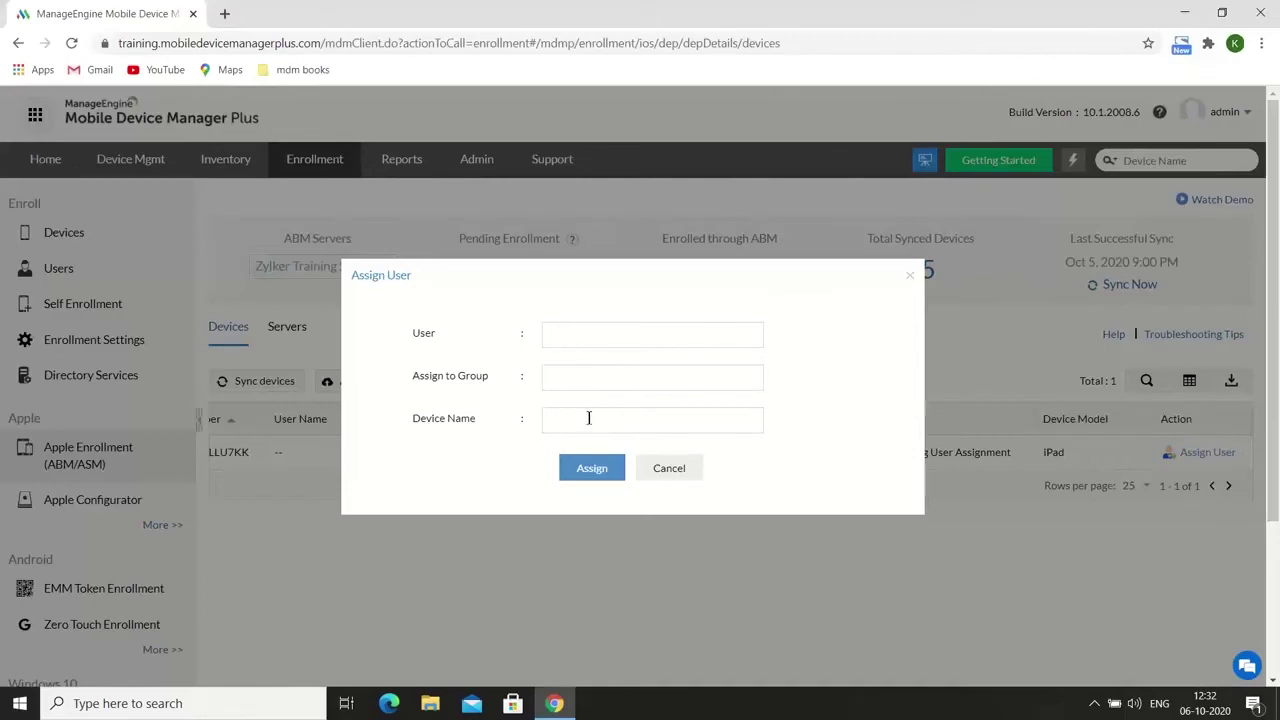
pyautogui.click(657, 463)
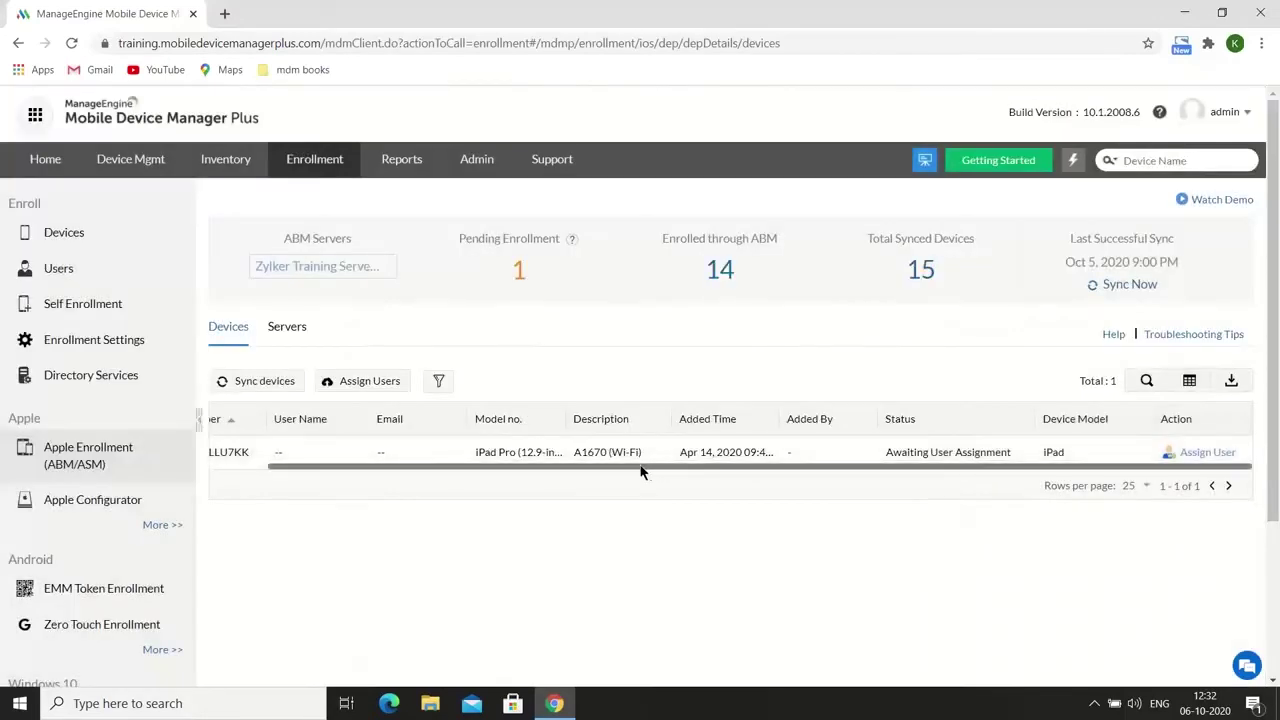
pyautogui.click(370, 381)
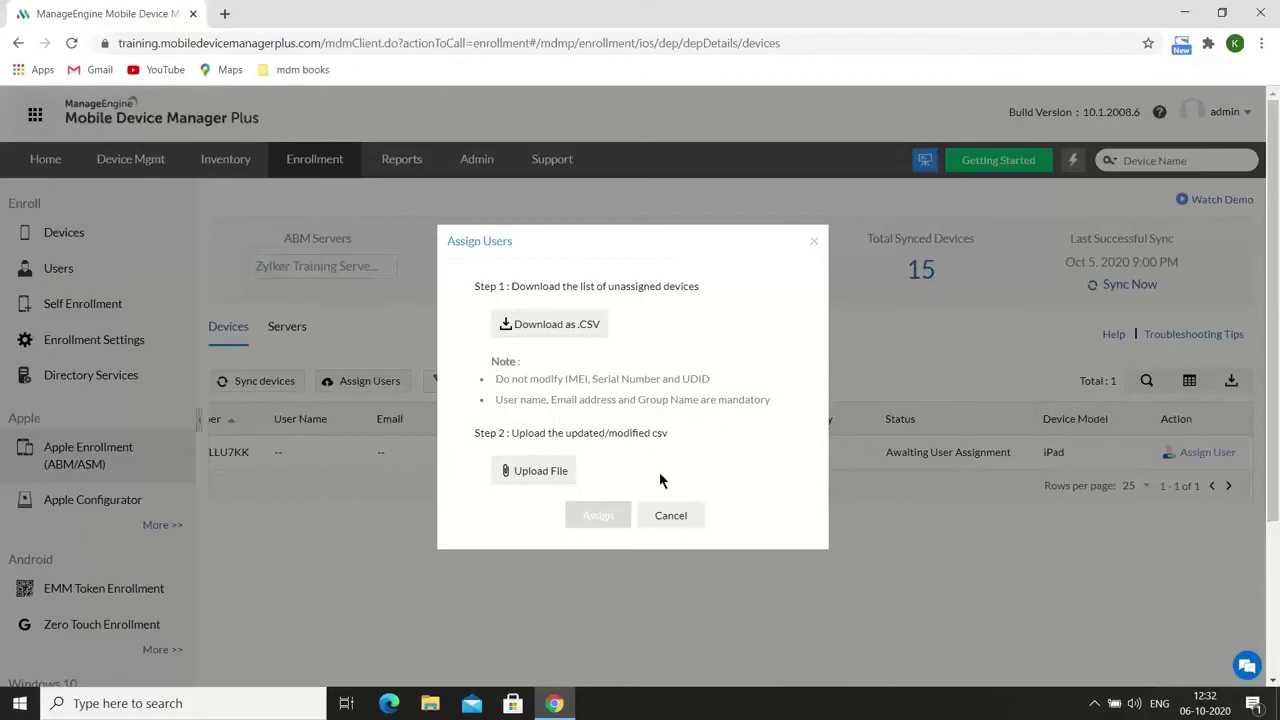
pyautogui.click(672, 516)
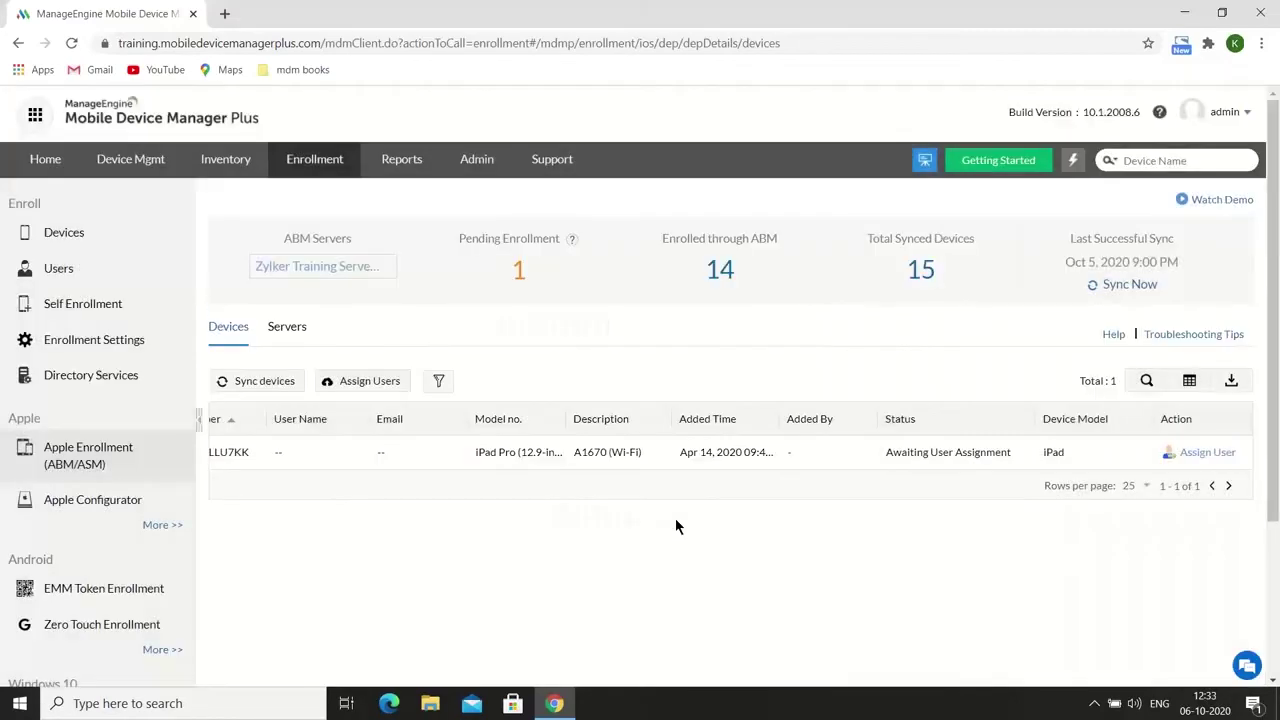